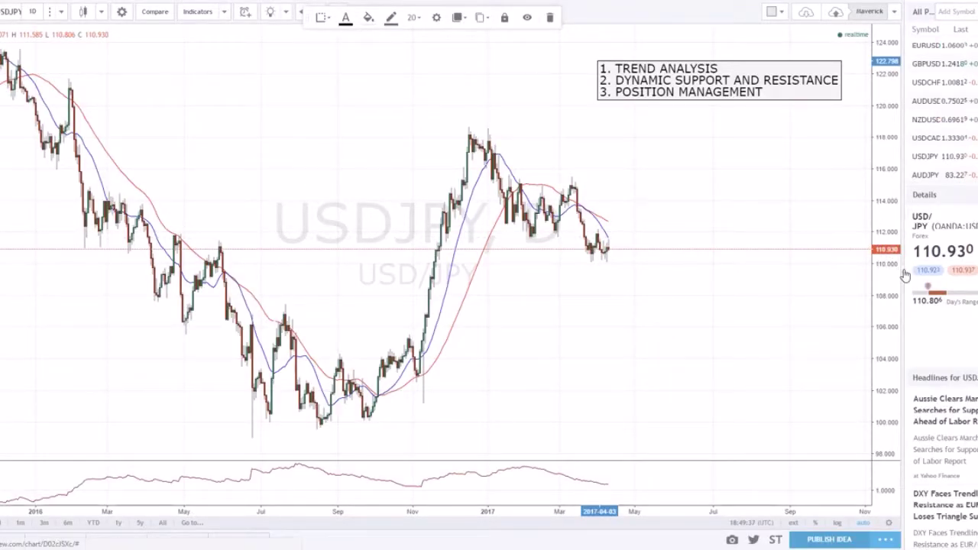
- Collapse the watchlist and details sidebar to widen the USDJPY daily chart
{"action": "left_click", "coordinate": [908, 274]}
{"action": "left_click_drag", "start_coordinate": [838, 281], "coordinate": [814, 286]}
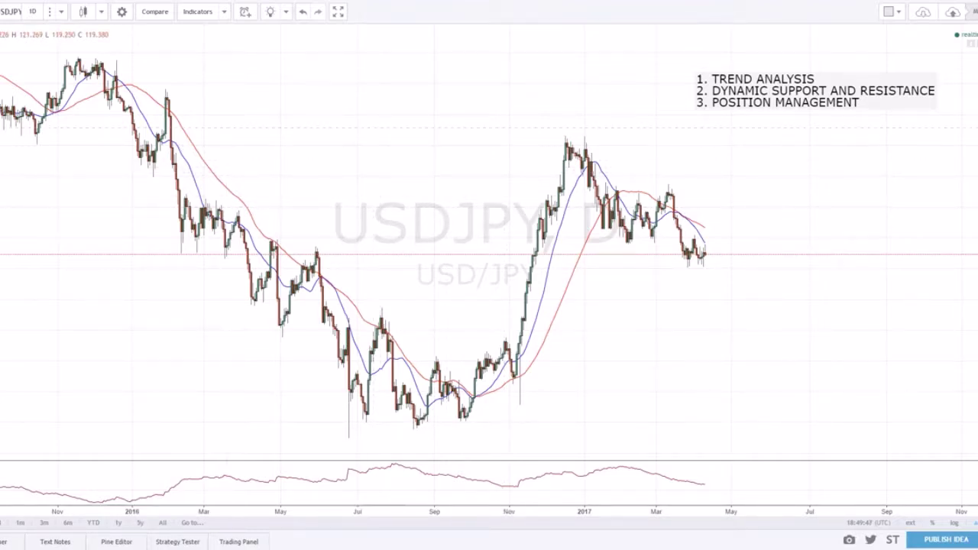
- Add a text label reading "20 SMA" and "50 SMA" on two lines and place it below the three-point list on the chart
{"action": "left_click", "coordinate": [208, 102]}
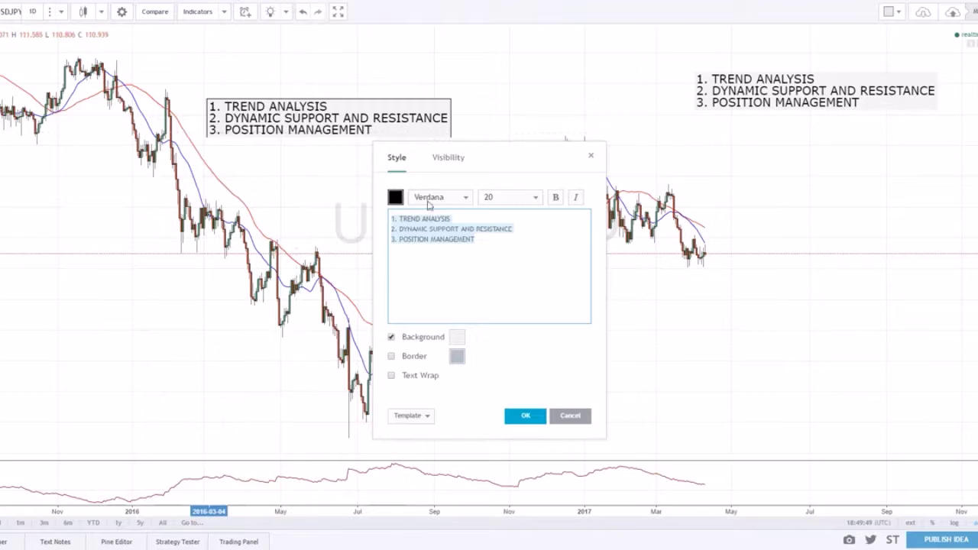
{"action": "type", "text": "20 SMA "}
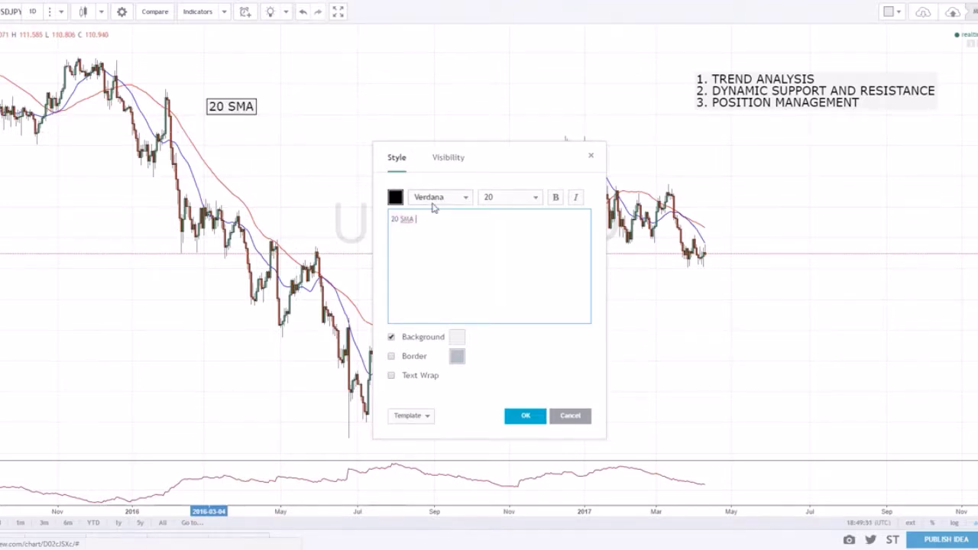
{"action": "type", "text": "50 SMA"}
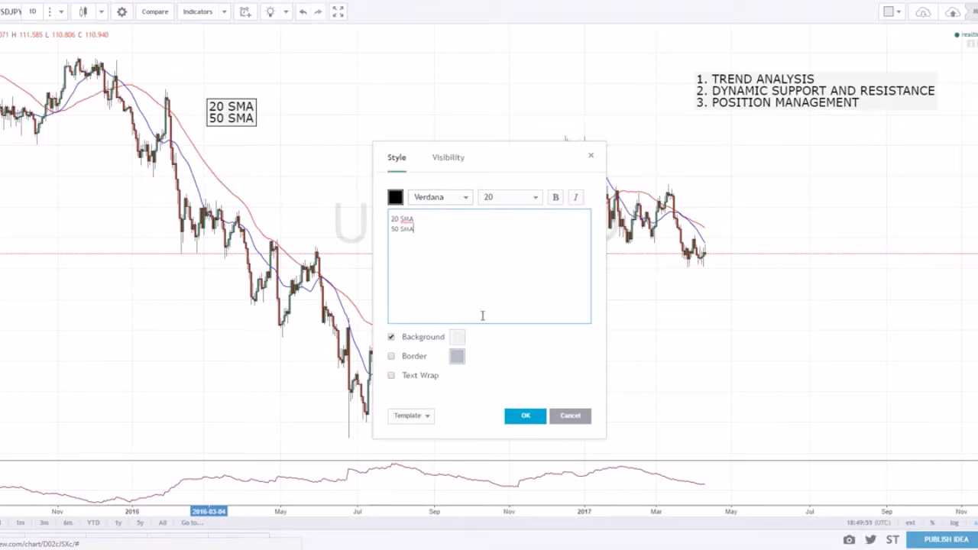
{"action": "left_click", "coordinate": [526, 415]}
{"action": "left_click_drag", "start_coordinate": [226, 122], "coordinate": [840, 156]}
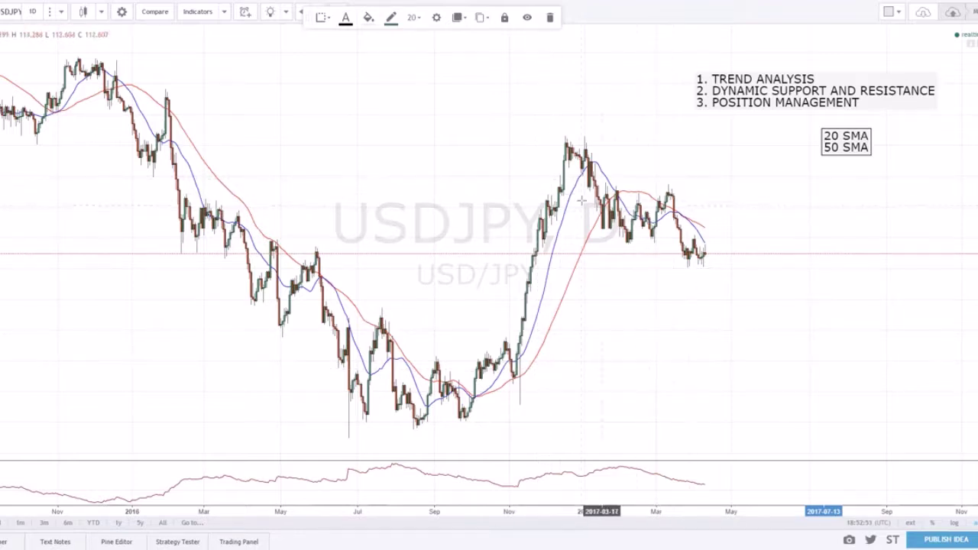
- Draw an ellipse around the early November 2016 price pullback to the 50 SMA
{"action": "scroll", "coordinate": [360, 221], "scroll_direction": "up", "scroll_amount": 2}
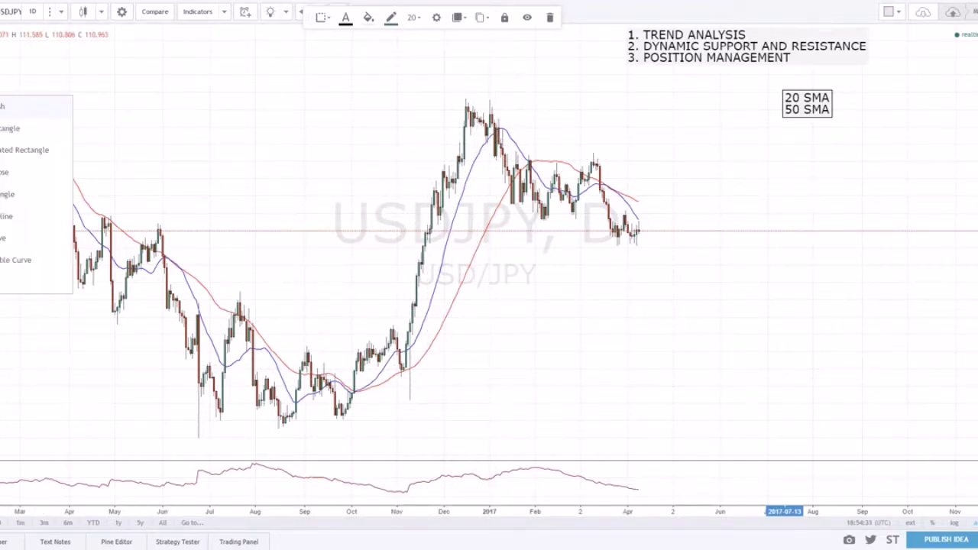
{"action": "left_click", "coordinate": [16, 172]}
{"action": "left_click", "coordinate": [389, 368]}
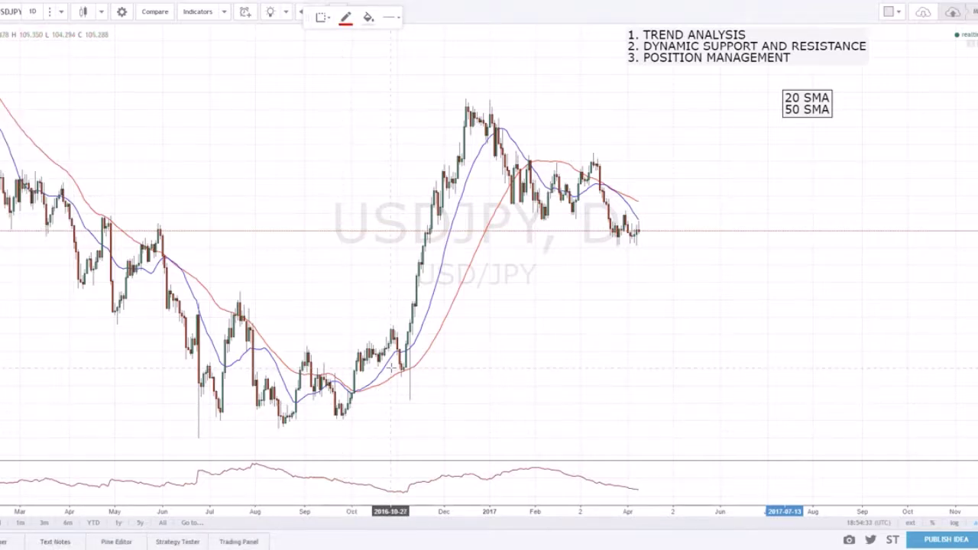
{"action": "left_click", "coordinate": [458, 356]}
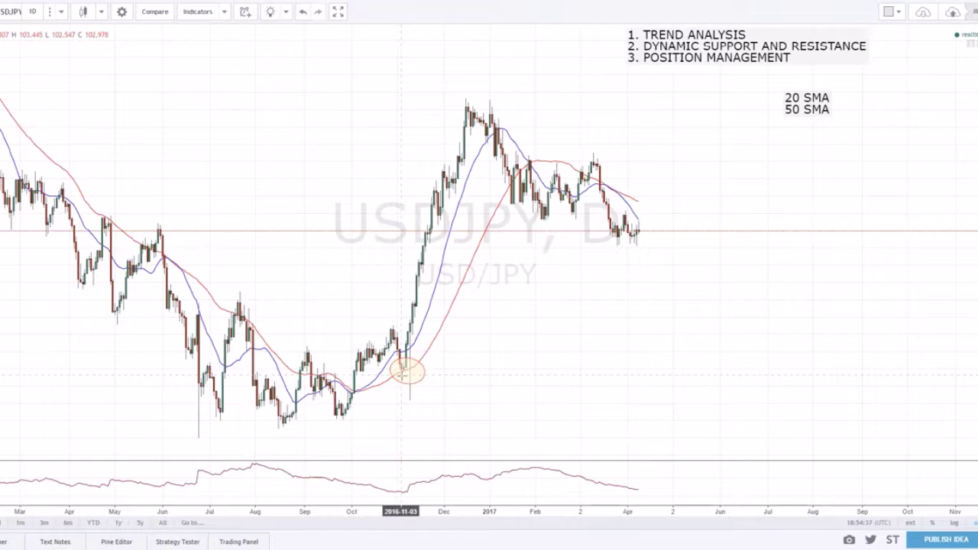
{"action": "mouse_move", "coordinate": [400, 368]}
{"action": "left_mouse_down"}
{"action": "mouse_move", "coordinate": [382, 378]}
{"action": "mouse_move", "coordinate": [497, 344]}
{"action": "mouse_move", "coordinate": [415, 358]}
{"action": "left_mouse_up"}
- Delete the ellipse marking the November 2016 pullback
{"action": "scroll", "coordinate": [412, 361], "scroll_direction": "up", "scroll_amount": 2}
{"action": "scroll", "coordinate": [404, 360], "scroll_direction": "left", "scroll_amount": 5}
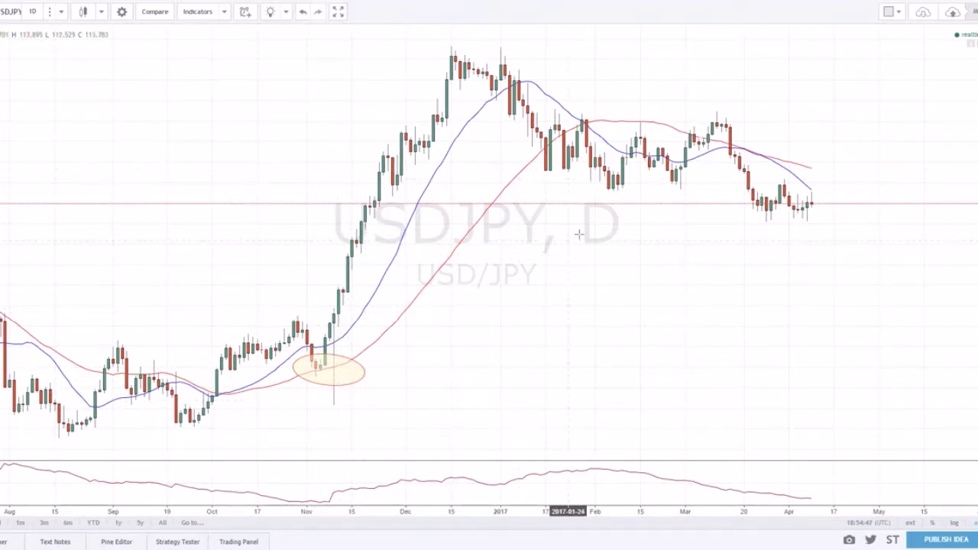
{"action": "left_click_drag", "start_coordinate": [710, 255], "coordinate": [654, 255]}
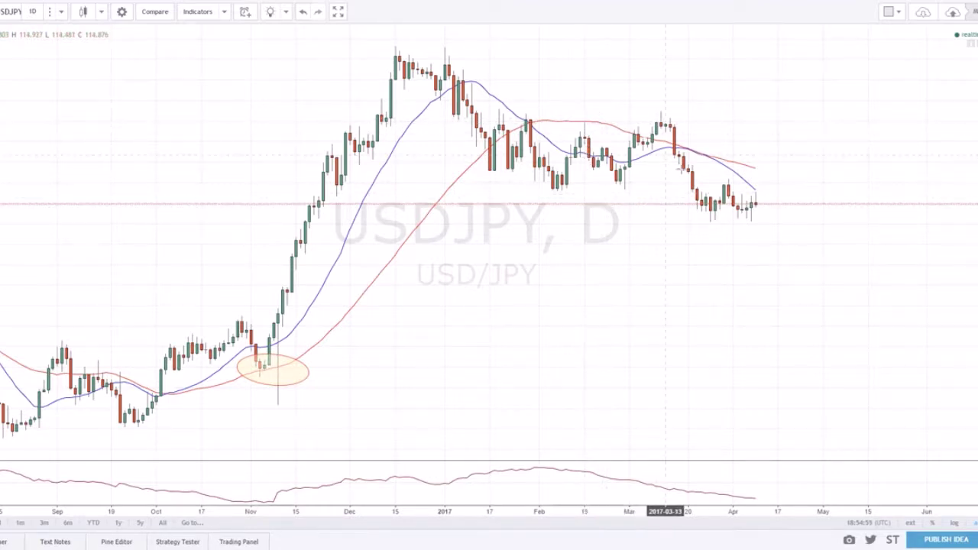
{"action": "left_click_drag", "start_coordinate": [753, 262], "coordinate": [710, 202]}
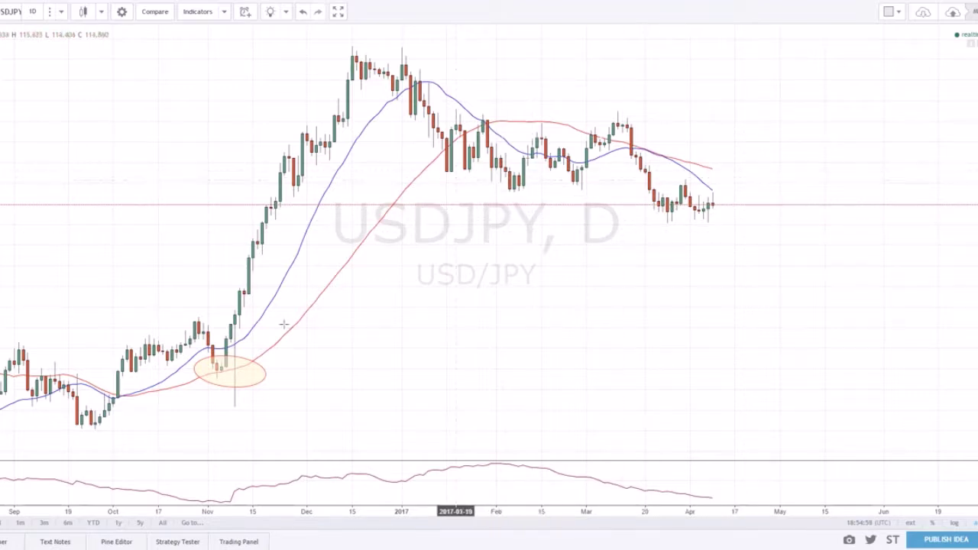
{"action": "left_click", "coordinate": [265, 375]}
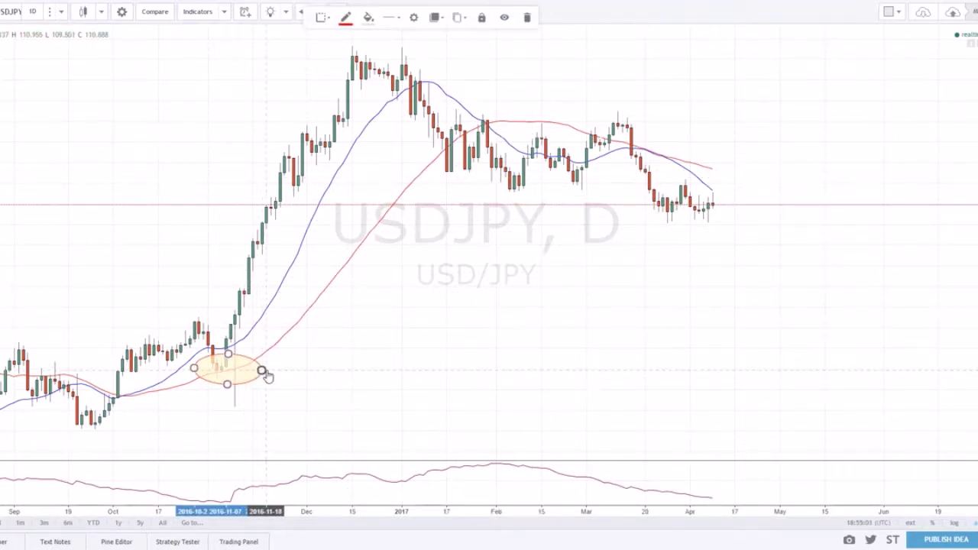
{"action": "key", "text": "Delete"}
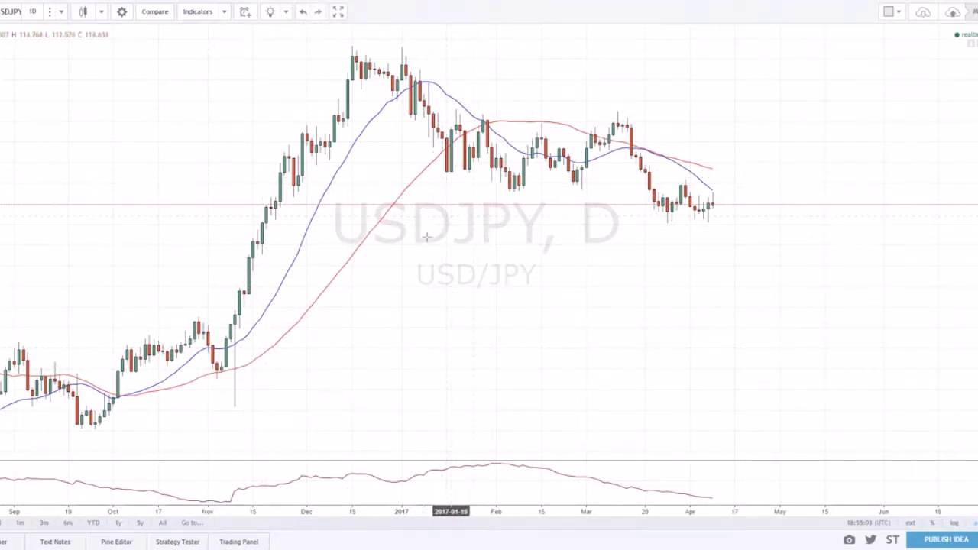
- Examine how the daily candles react to the two moving averages from the 2016 decline into the November rally
{"action": "scroll", "coordinate": [529, 242], "scroll_direction": "down", "scroll_amount": 2}
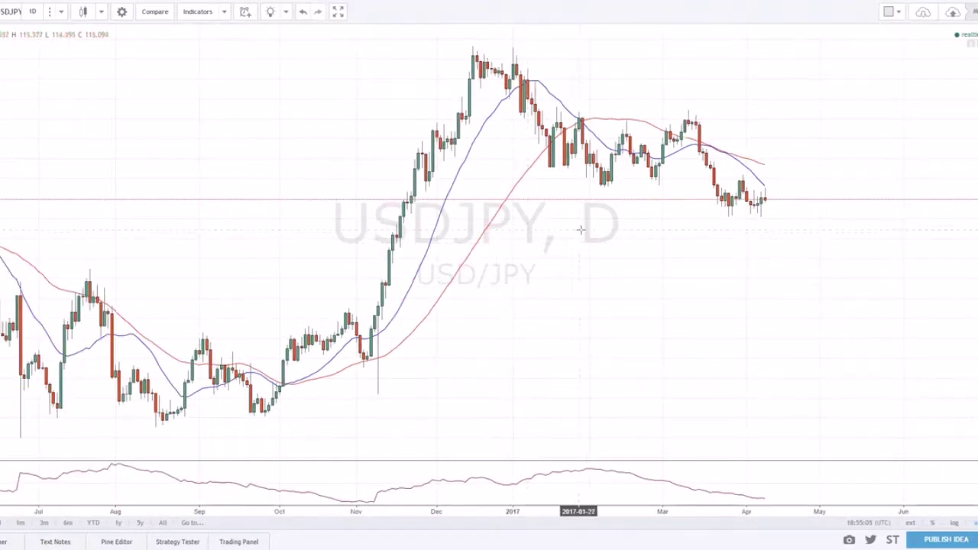
{"action": "left_click_drag", "start_coordinate": [534, 295], "coordinate": [744, 277]}
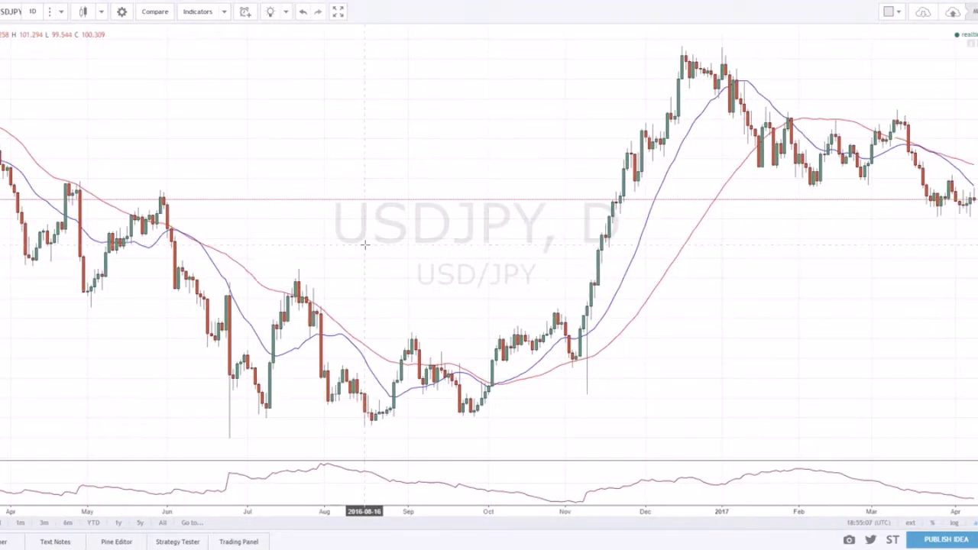
{"action": "scroll", "coordinate": [317, 244], "scroll_direction": "up", "scroll_amount": 2}
{"action": "left_click_drag", "start_coordinate": [318, 245], "coordinate": [555, 241]}
{"action": "left_click_drag", "start_coordinate": [341, 197], "coordinate": [563, 200]}
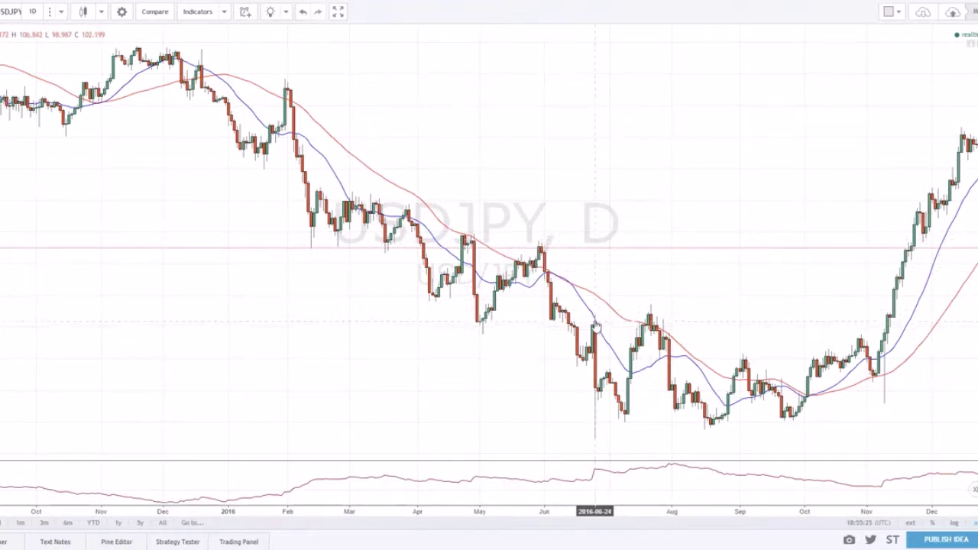
{"action": "left_click_drag", "start_coordinate": [691, 418], "coordinate": [517, 434]}
{"action": "left_click_drag", "start_coordinate": [787, 356], "coordinate": [606, 356]}
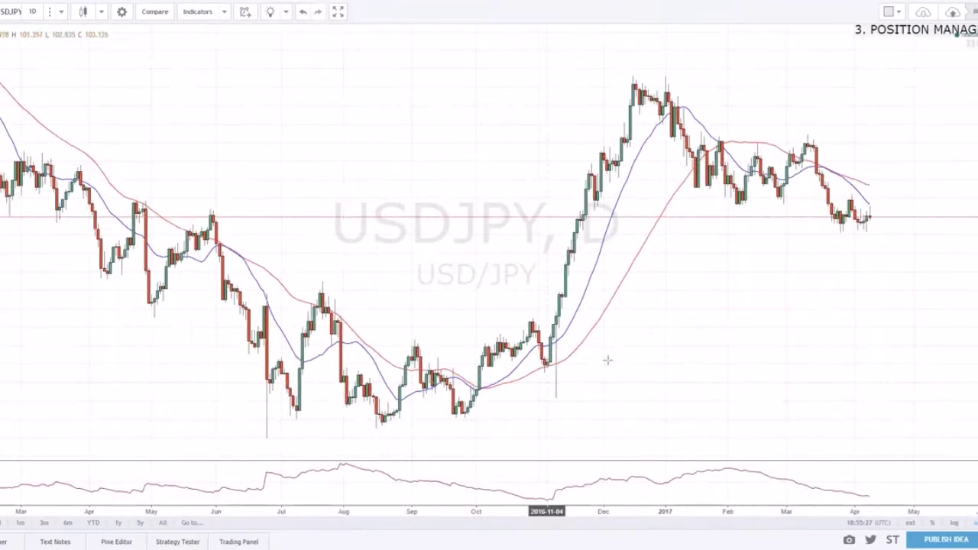
{"action": "left_click_drag", "start_coordinate": [709, 400], "coordinate": [694, 332]}
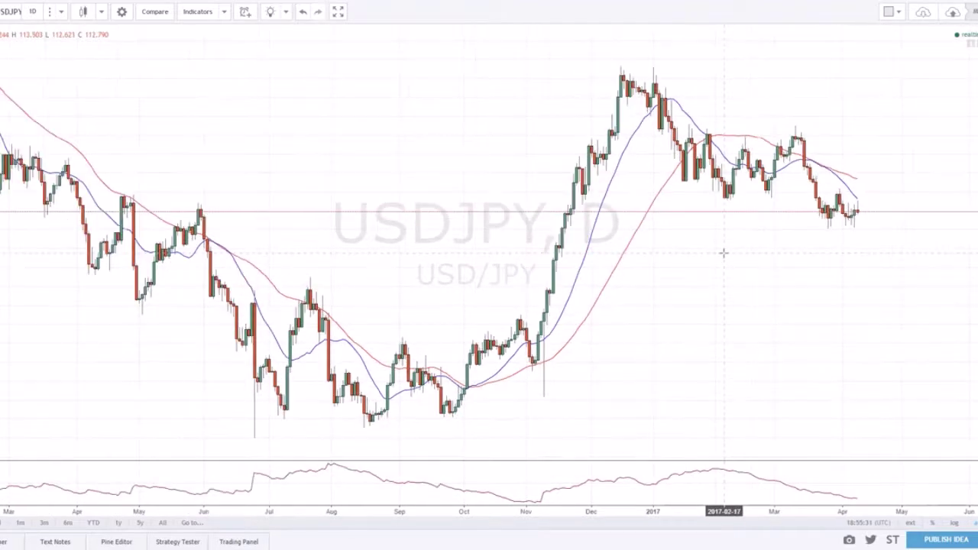
- Review the late 2015 to mid-2016 downtrend against the 20 and 50 SMA as dynamic resistance
{"action": "scroll", "coordinate": [720, 238], "scroll_direction": "up", "scroll_amount": 3}
{"action": "scroll", "coordinate": [701, 306], "scroll_direction": "down", "scroll_amount": 4}
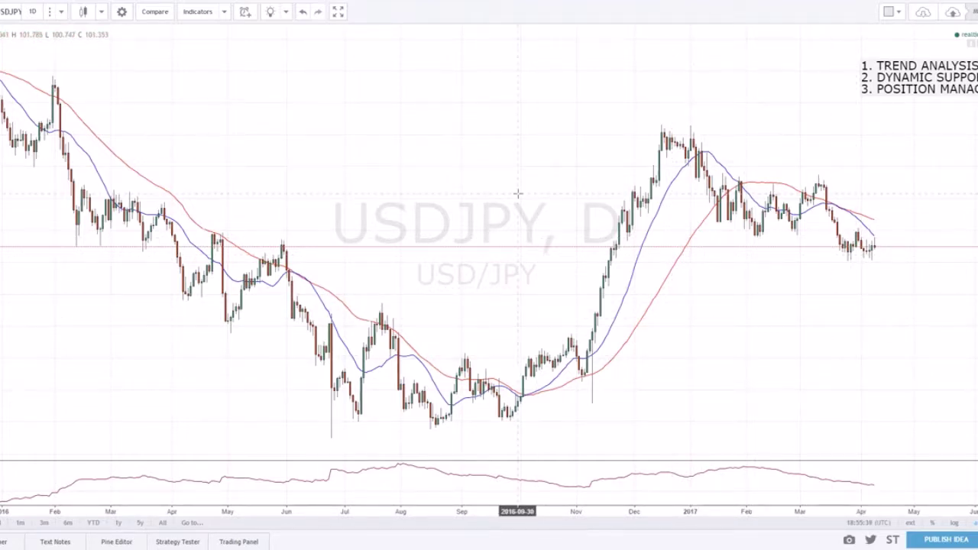
{"action": "left_click_drag", "start_coordinate": [240, 185], "coordinate": [285, 264]}
{"action": "scroll", "coordinate": [510, 277], "scroll_direction": "down", "scroll_amount": 3}
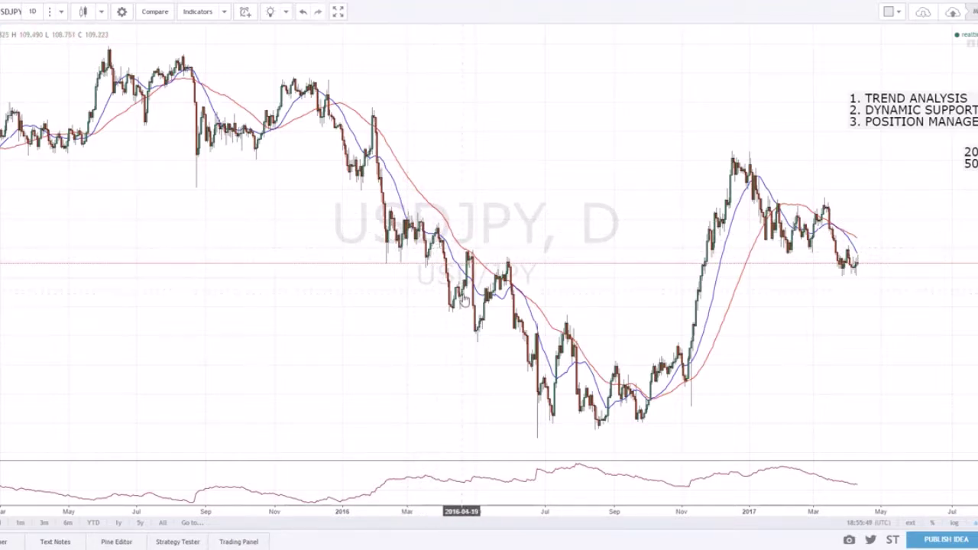
{"action": "scroll", "coordinate": [466, 260], "scroll_direction": "up", "scroll_amount": 5}
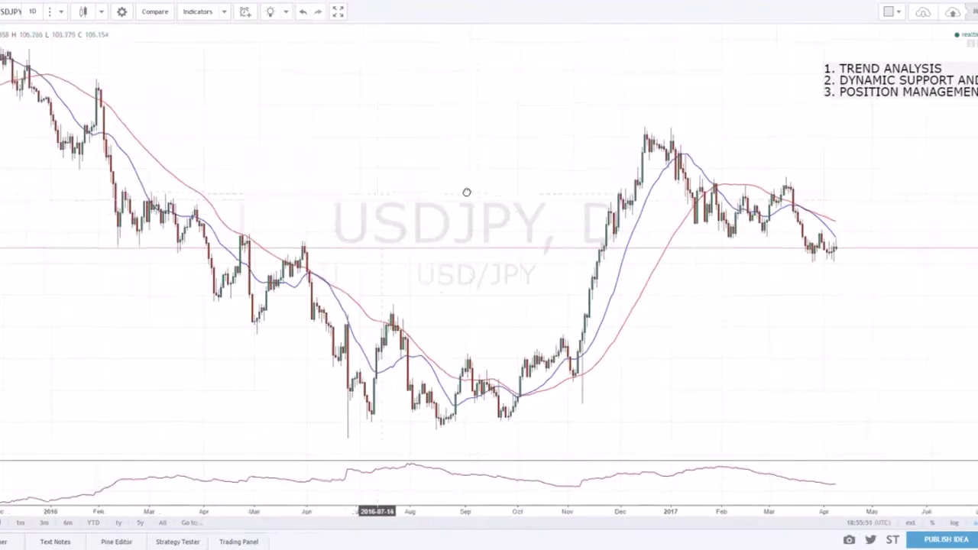
{"action": "scroll", "coordinate": [521, 199], "scroll_direction": "up", "scroll_amount": 2}
{"action": "left_click_drag", "start_coordinate": [338, 203], "coordinate": [576, 242]}
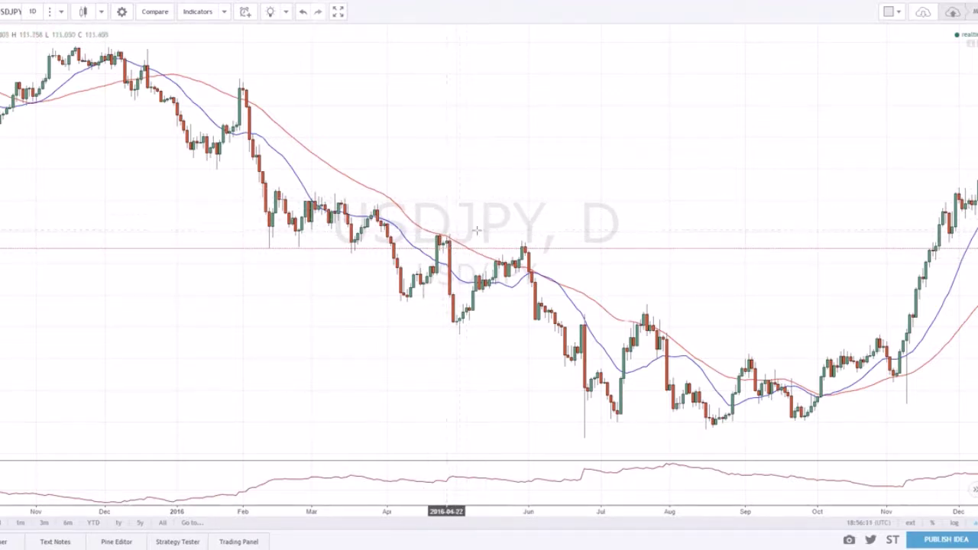
- Examine the November 2016 to April 2017 price action and its moving average crossovers on the daily chart
{"action": "scroll", "coordinate": [462, 233], "scroll_direction": "right", "scroll_amount": 5}
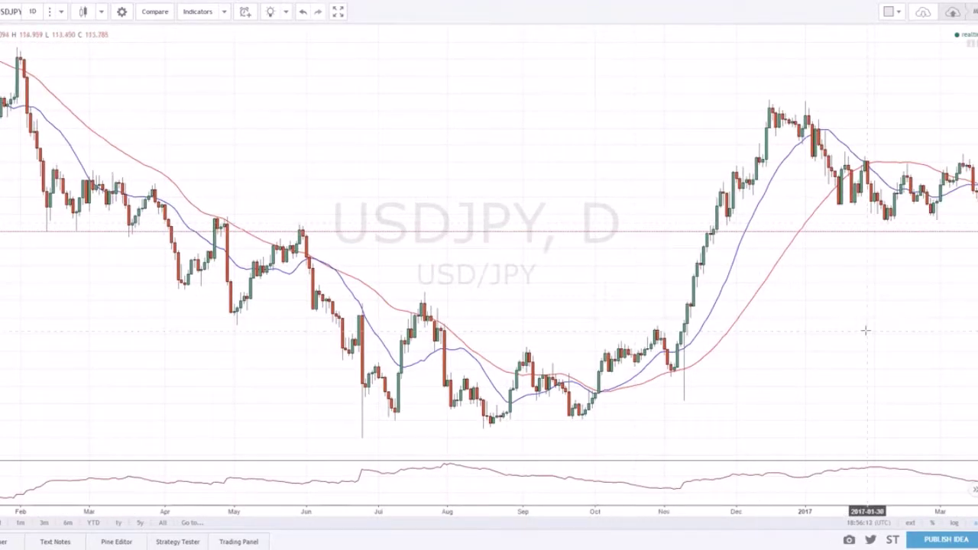
{"action": "left_click_drag", "start_coordinate": [867, 330], "coordinate": [749, 301]}
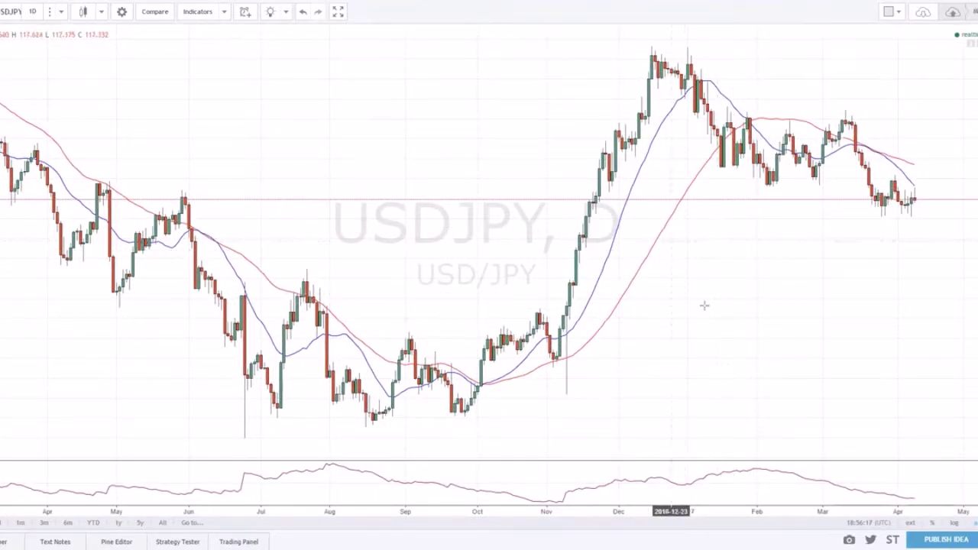
{"action": "scroll", "coordinate": [733, 279], "scroll_direction": "up", "scroll_amount": 2}
{"action": "scroll", "coordinate": [734, 280], "scroll_direction": "down", "scroll_amount": 5}
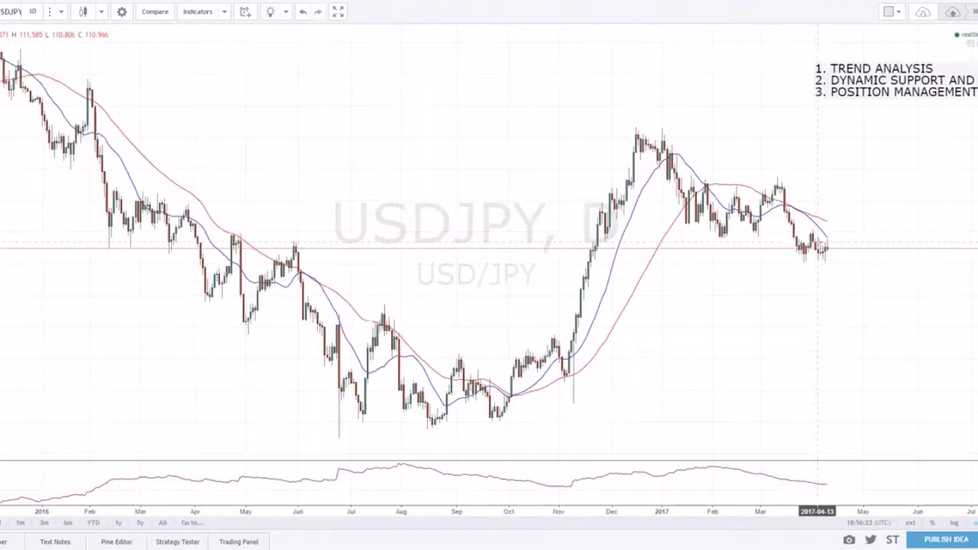
{"action": "scroll", "coordinate": [652, 327], "scroll_direction": "up", "scroll_amount": 3}
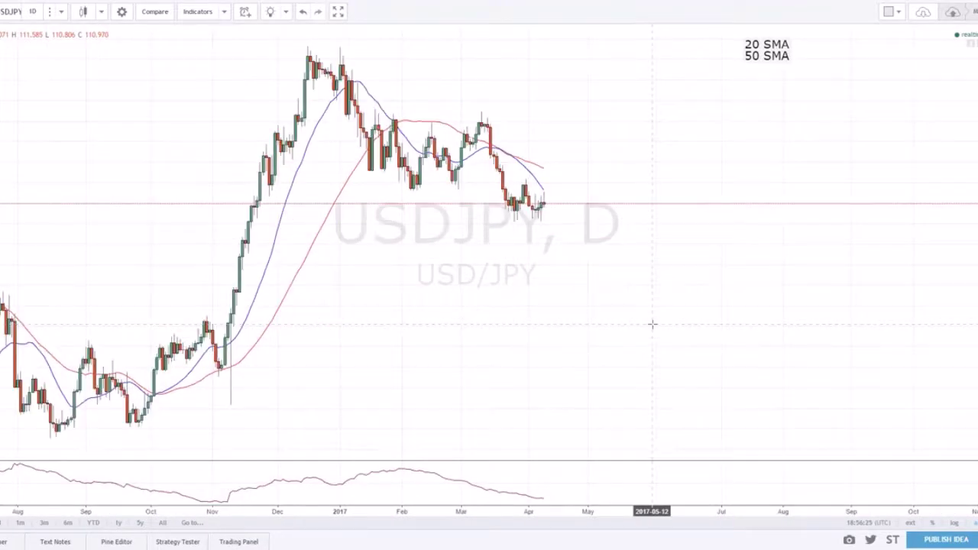
{"action": "scroll", "coordinate": [652, 324], "scroll_direction": "down", "scroll_amount": 3}
{"action": "left_click_drag", "start_coordinate": [770, 221], "coordinate": [676, 211]}
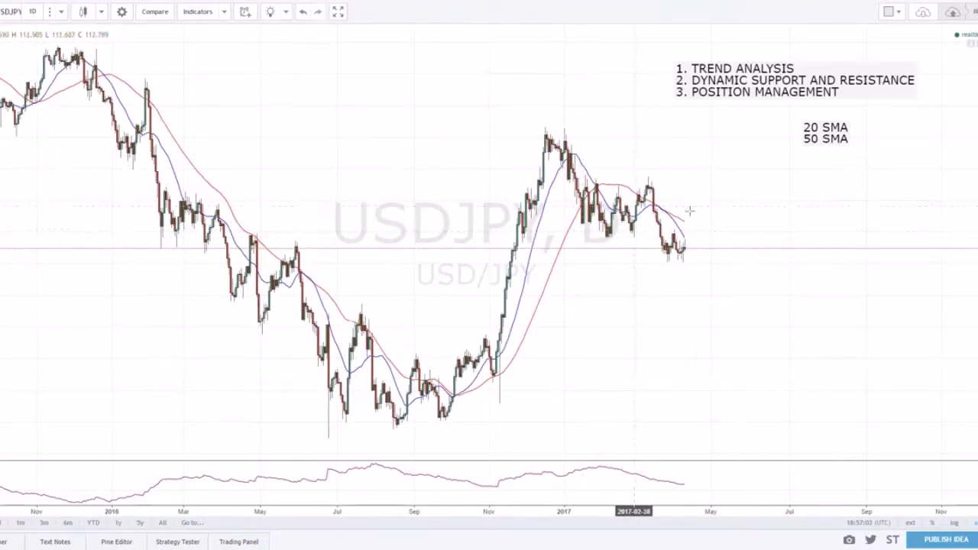
- Switch the USDJPY chart to the 1 hour timeframe
{"action": "scroll", "coordinate": [689, 211], "scroll_direction": "right", "scroll_amount": 3}
{"action": "scroll", "coordinate": [676, 232], "scroll_direction": "down", "scroll_amount": 1}
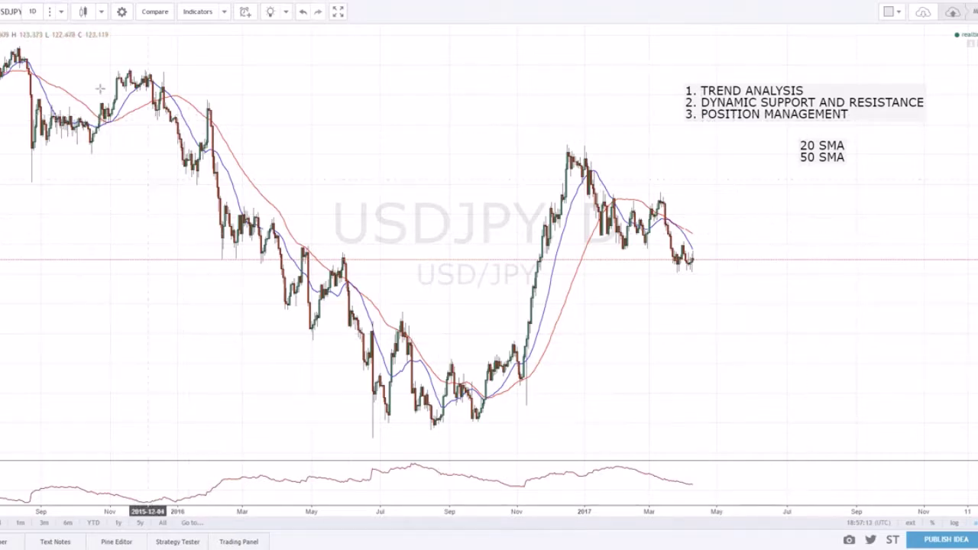
{"action": "left_click", "coordinate": [30, 13]}
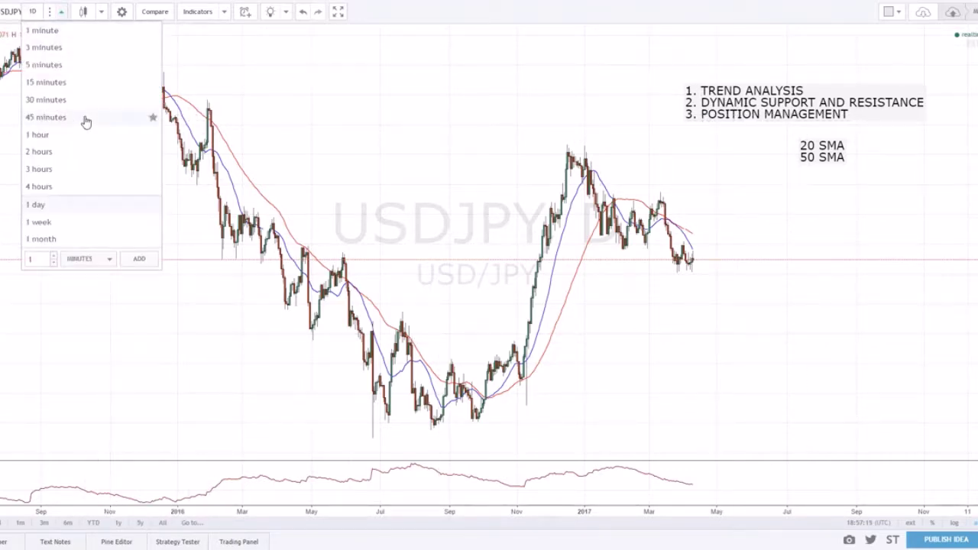
{"action": "left_click", "coordinate": [86, 133]}
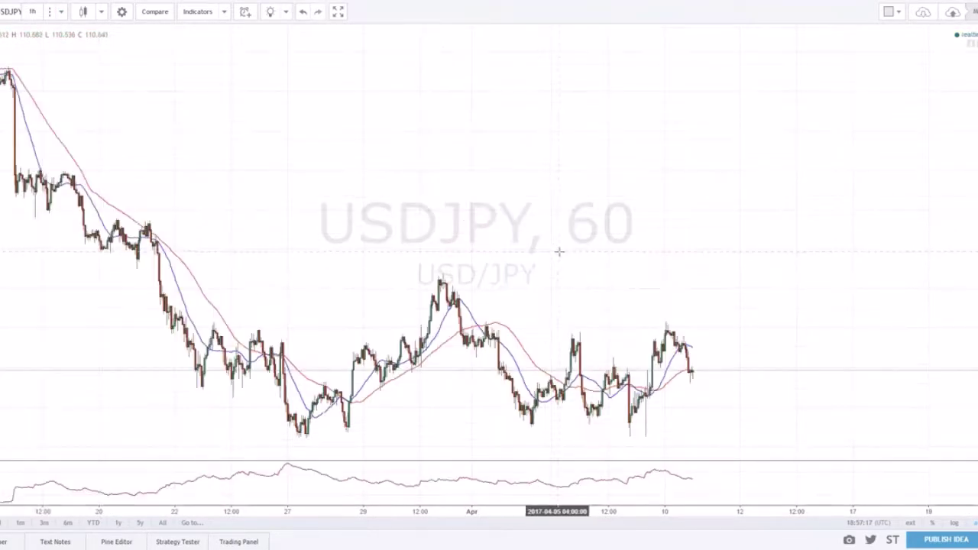
- Place a down-arrow icon on the hourly chart where price breaks below the 20–21 March 2017 lows
{"action": "left_click_drag", "start_coordinate": [559, 252], "coordinate": [825, 252]}
{"action": "left_click_drag", "start_coordinate": [232, 191], "coordinate": [457, 221]}
{"action": "scroll", "coordinate": [442, 221], "scroll_direction": "up", "scroll_amount": 4}
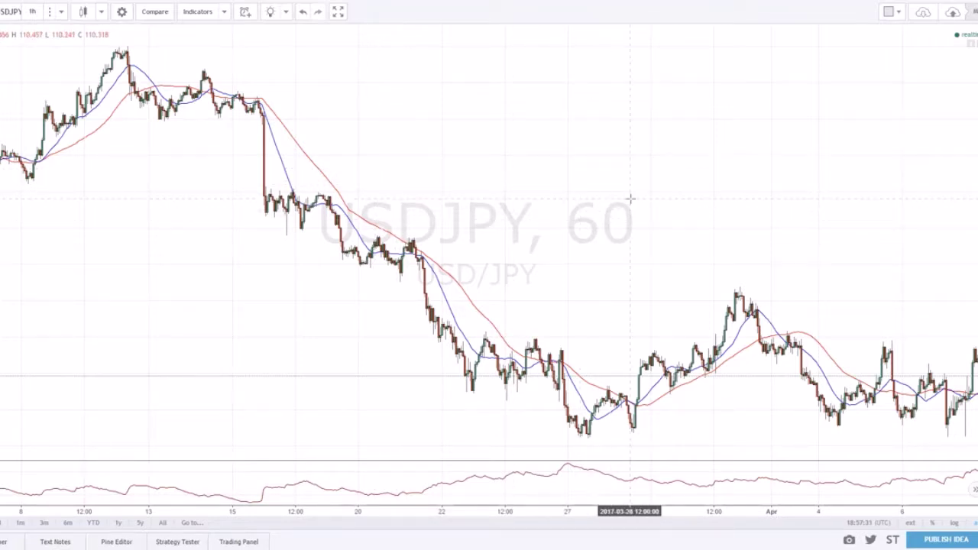
{"action": "left_click_drag", "start_coordinate": [617, 202], "coordinate": [585, 201]}
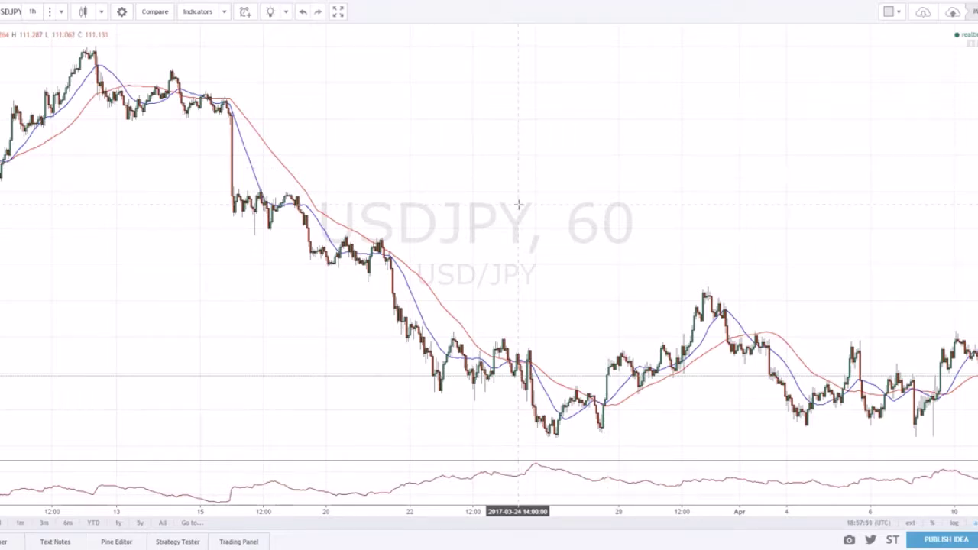
{"action": "scroll", "coordinate": [229, 164], "scroll_direction": "down", "scroll_amount": 2}
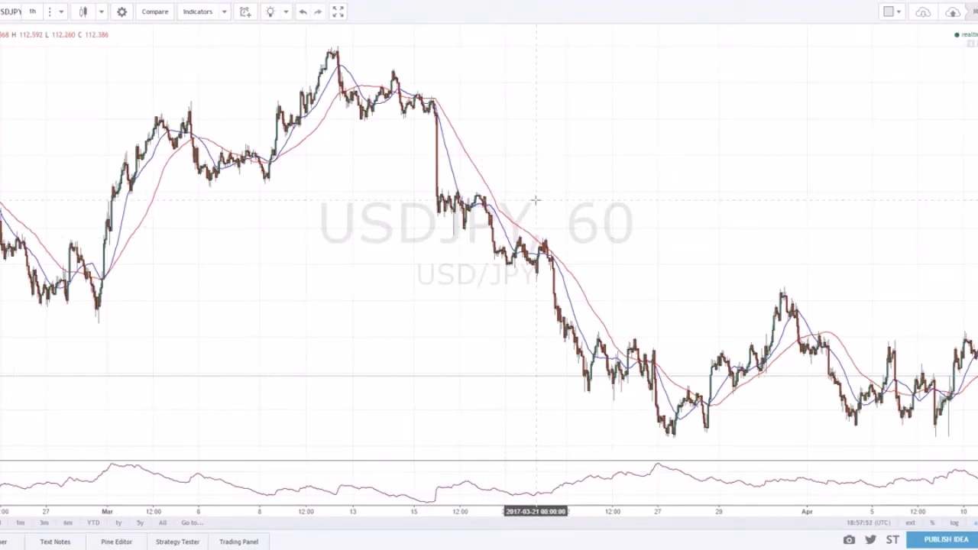
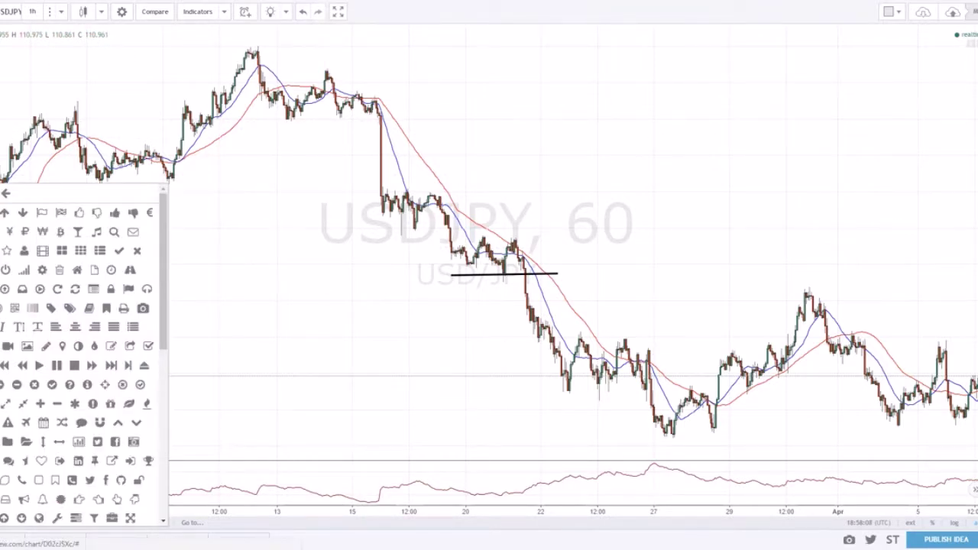
{"action": "left_click", "coordinate": [562, 278]}
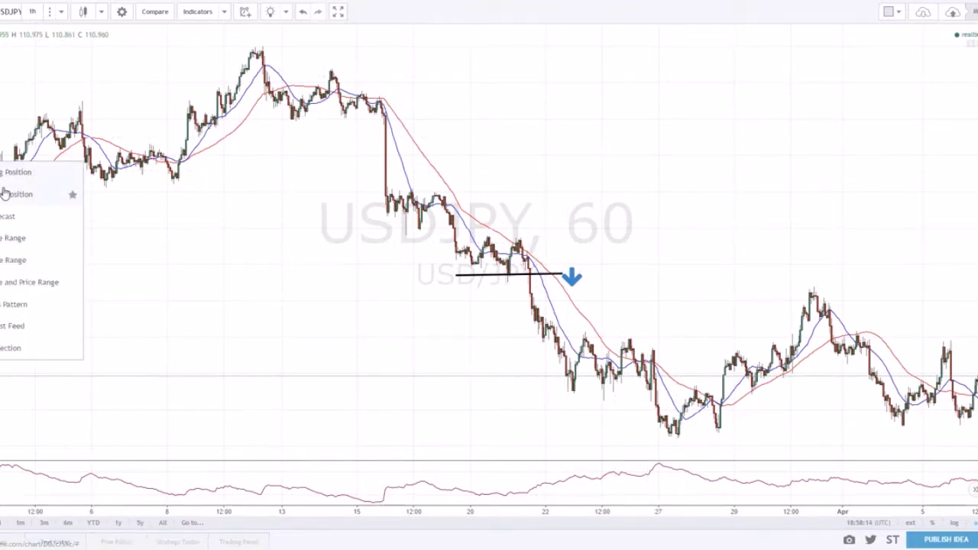
- Place a short position with its entry at the black breakdown line, a stop of about 0.279 and a target of about 0.597
{"action": "left_click", "coordinate": [6, 194]}
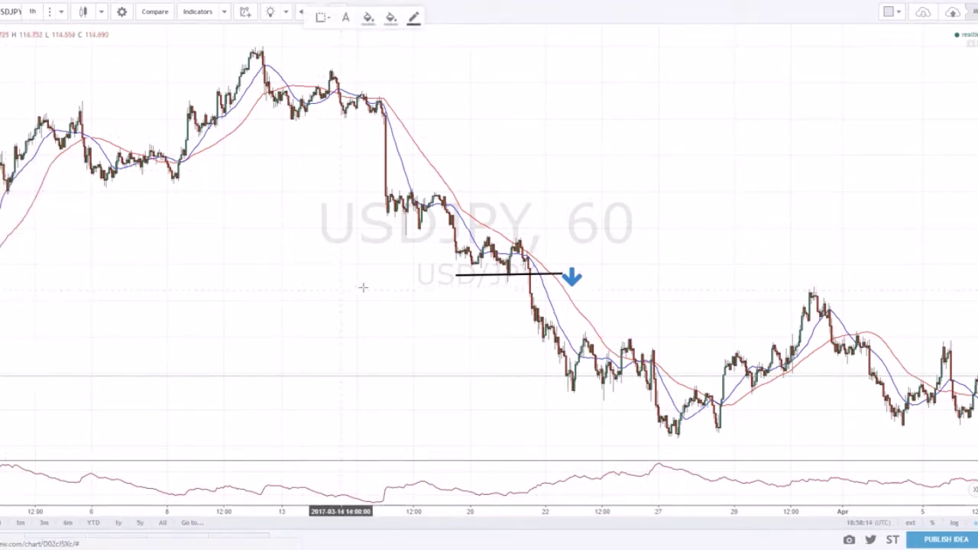
{"action": "left_click", "coordinate": [406, 274]}
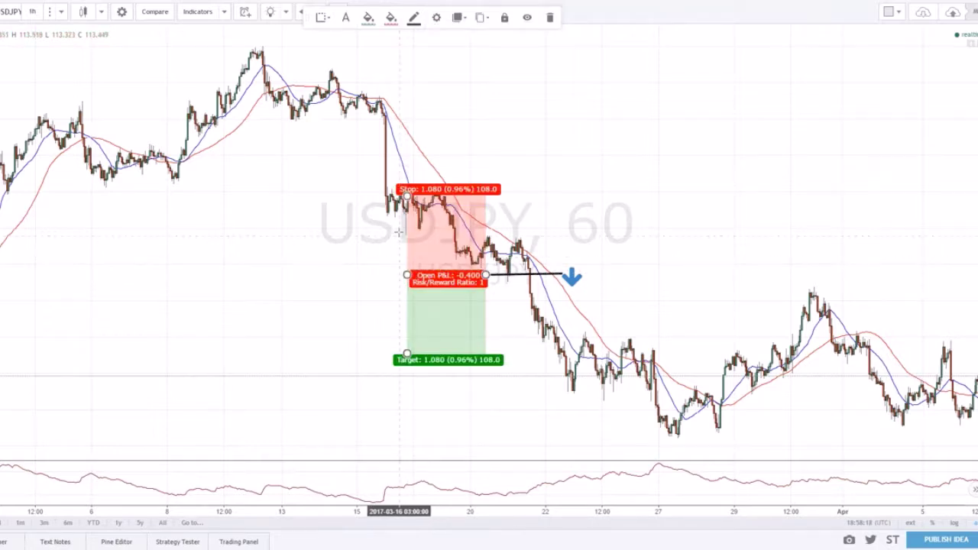
{"action": "left_click_drag", "start_coordinate": [405, 187], "coordinate": [407, 249]}
{"action": "left_click_drag", "start_coordinate": [407, 365], "coordinate": [416, 318]}
{"action": "left_click", "coordinate": [661, 277]}
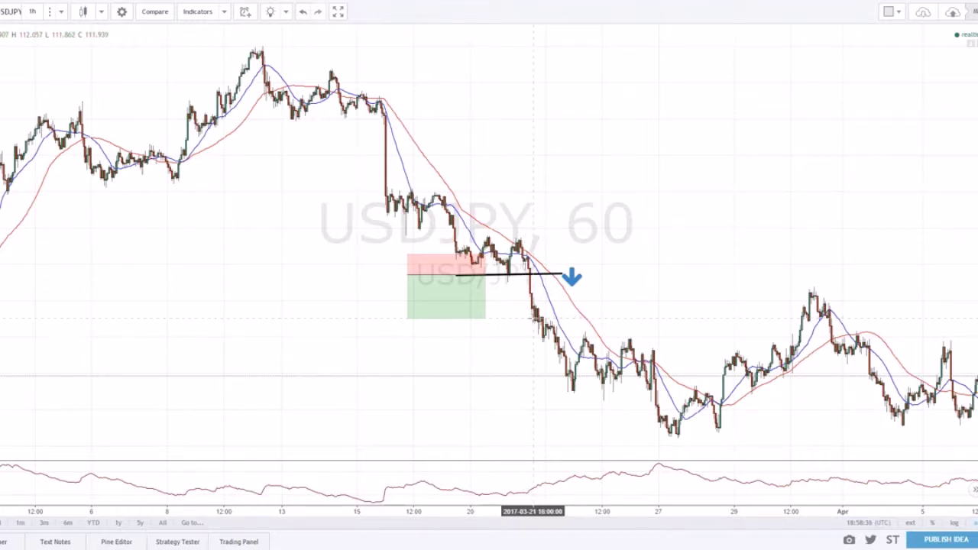
- Maximize the price pane so the indicator below is hidden, and zoom in on the 21–23 March 2017 breakdown
{"action": "double_click", "coordinate": [532, 317]}
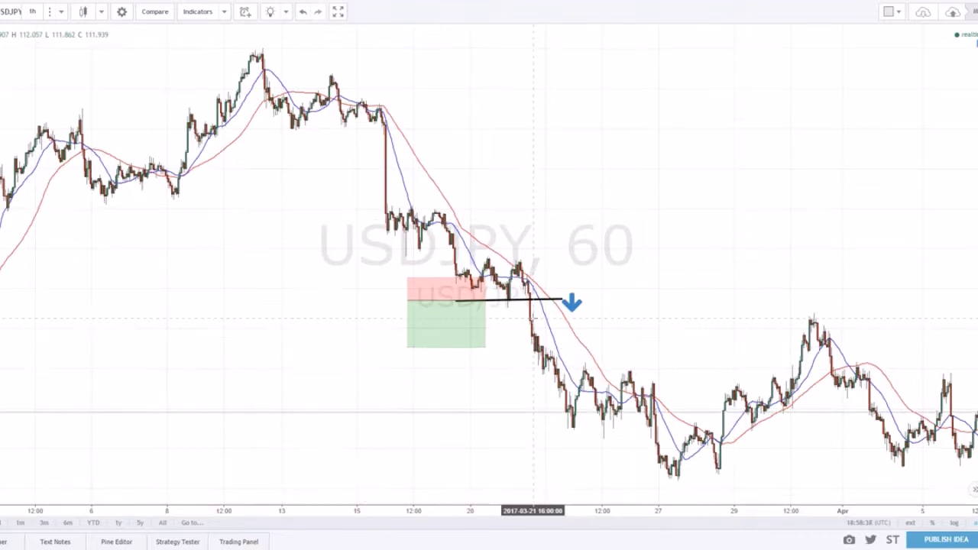
{"action": "scroll", "coordinate": [573, 341], "scroll_direction": "down", "scroll_amount": 1}
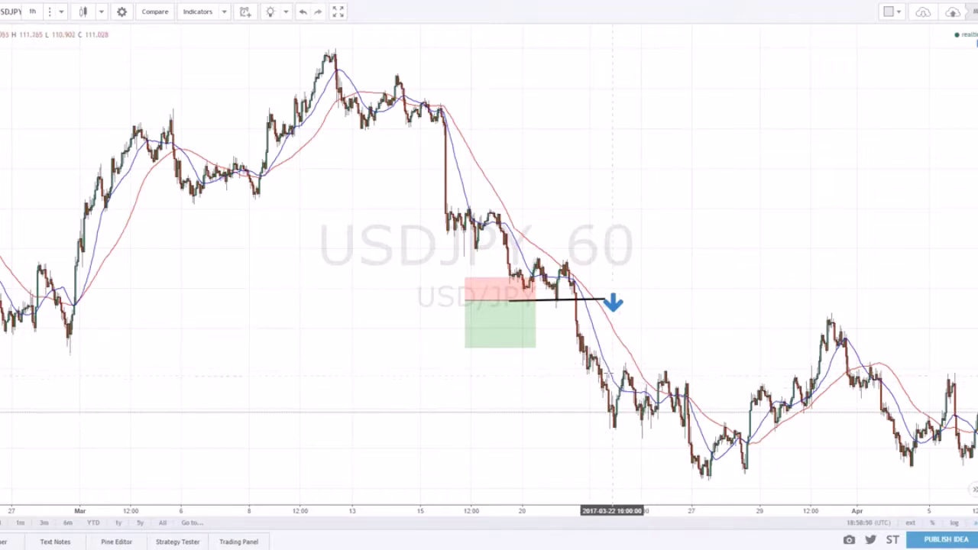
{"action": "scroll", "coordinate": [618, 388], "scroll_direction": "up", "scroll_amount": 5}
{"action": "left_click_drag", "start_coordinate": [589, 370], "coordinate": [721, 180]}
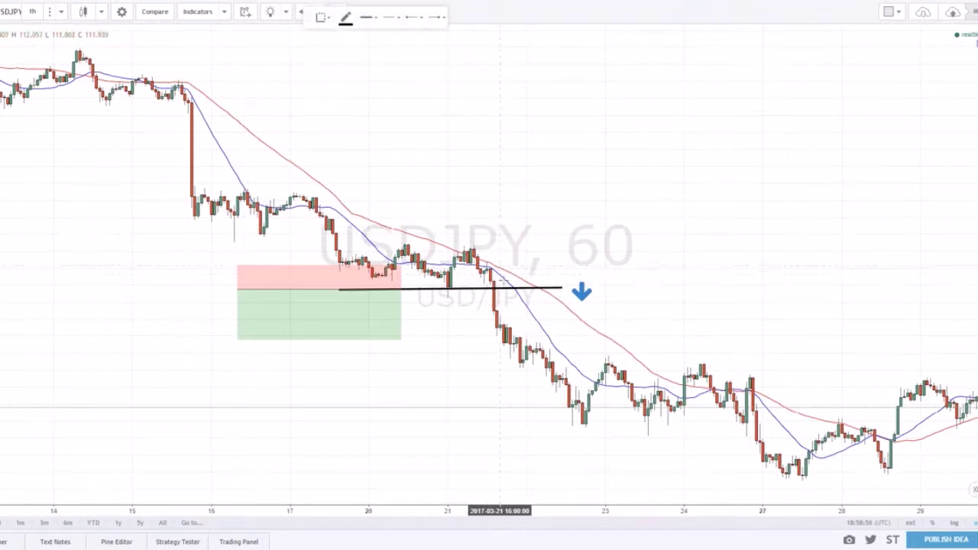
- Draw four short horizontal lines stepping down along the 20 SMA on 22–23 March 2017 to mark trailing stop levels
{"action": "left_click", "coordinate": [548, 332]}
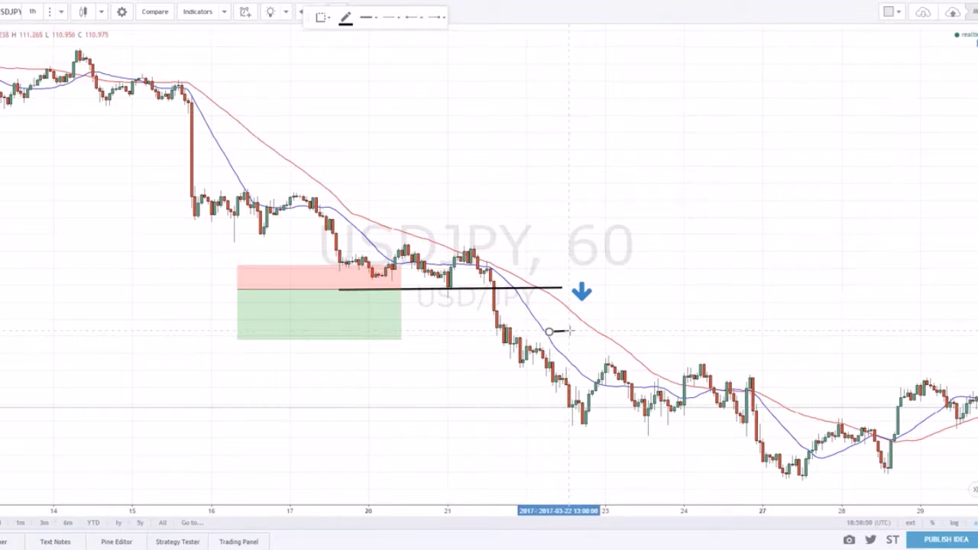
{"action": "left_click", "coordinate": [571, 333]}
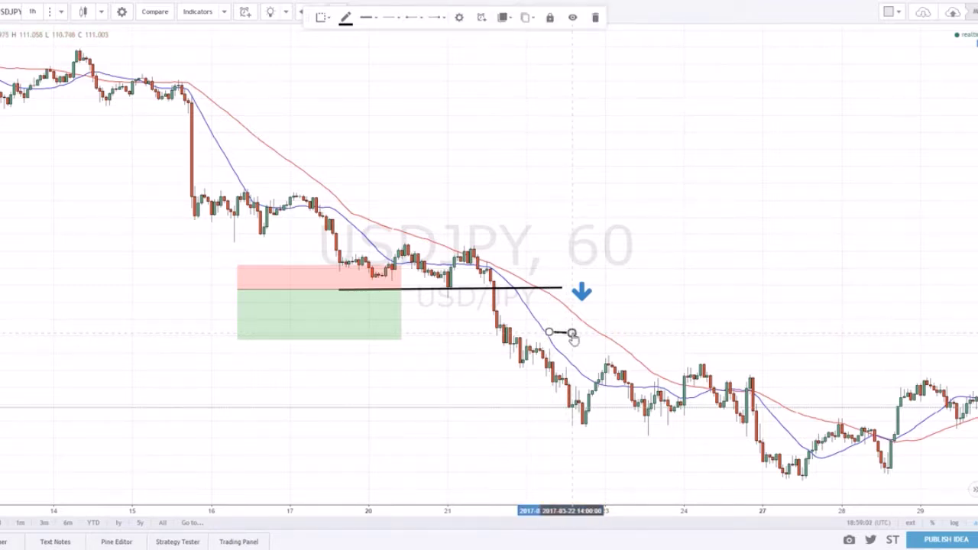
{"action": "left_click", "coordinate": [180, 228]}
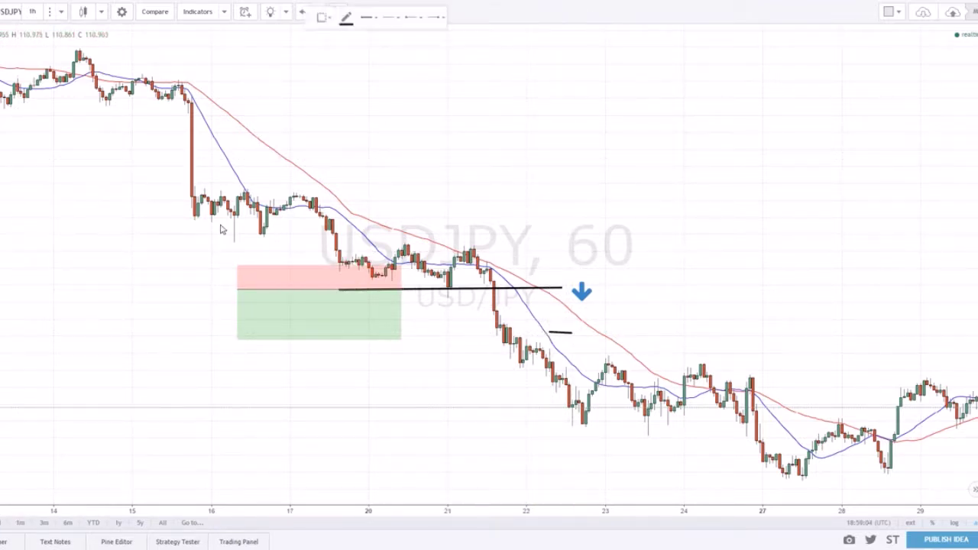
{"action": "left_click", "coordinate": [588, 364]}
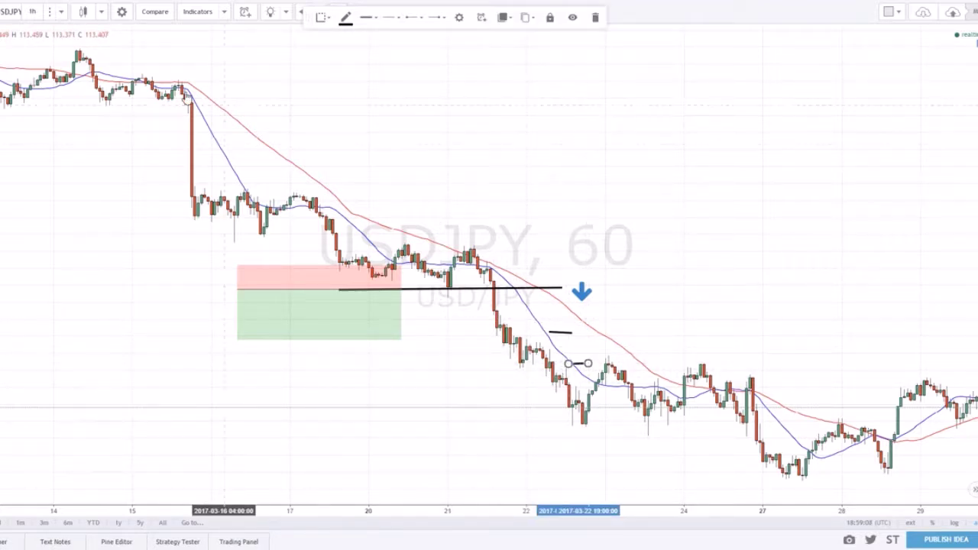
{"action": "left_click", "coordinate": [551, 346]}
{"action": "left_click", "coordinate": [585, 346]}
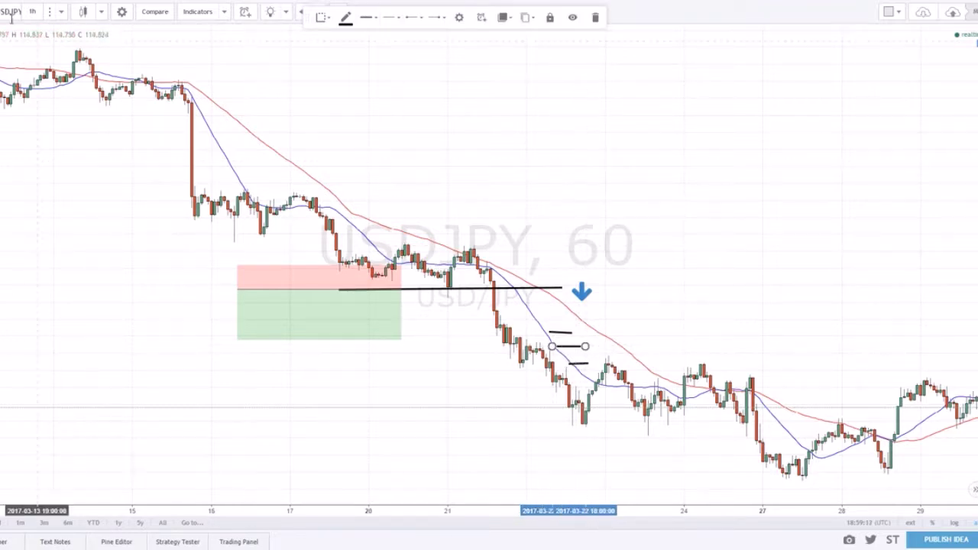
{"action": "left_click", "coordinate": [592, 379]}
{"action": "left_click", "coordinate": [603, 378]}
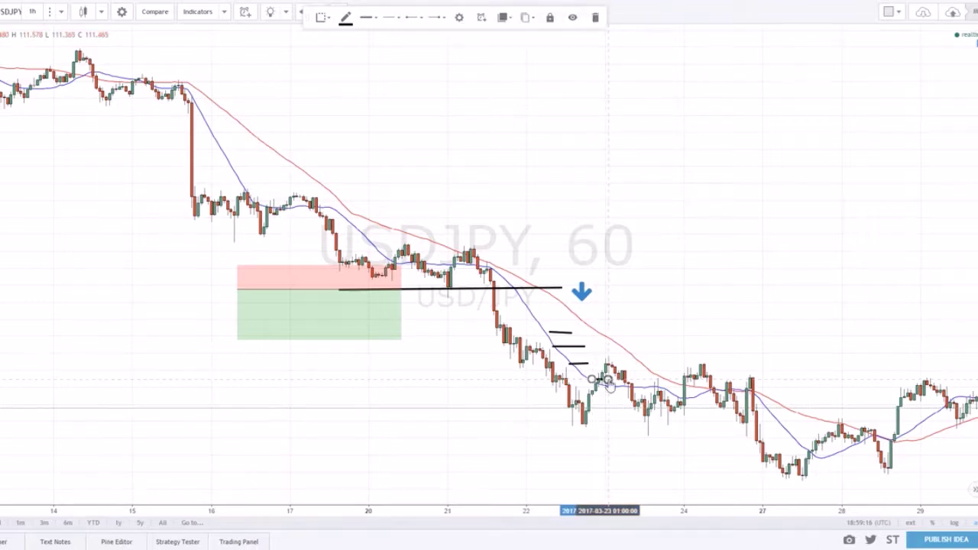
{"action": "left_click", "coordinate": [698, 287]}
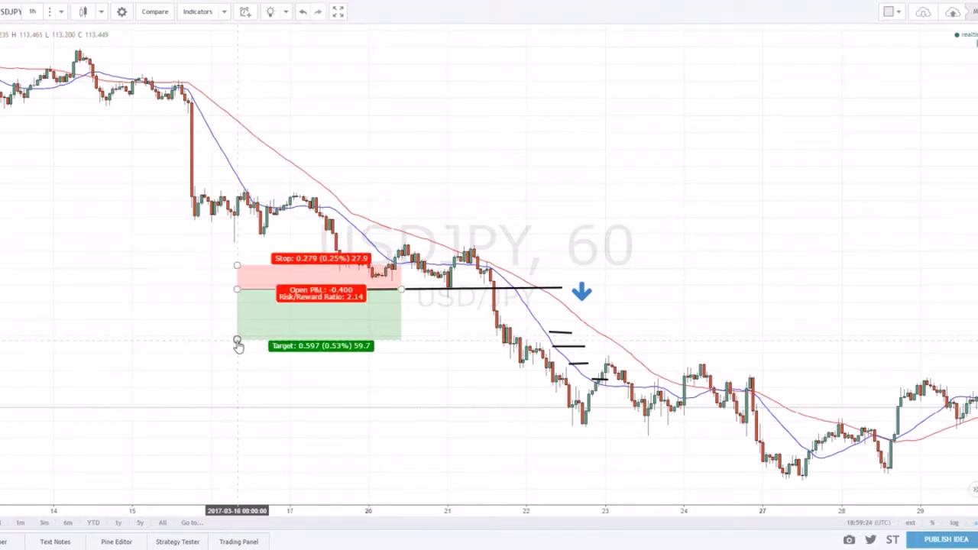
- Extend the short position's target to about 1.073 below entry, level with the lowest short line
{"action": "left_click_drag", "start_coordinate": [238, 342], "coordinate": [238, 380]}
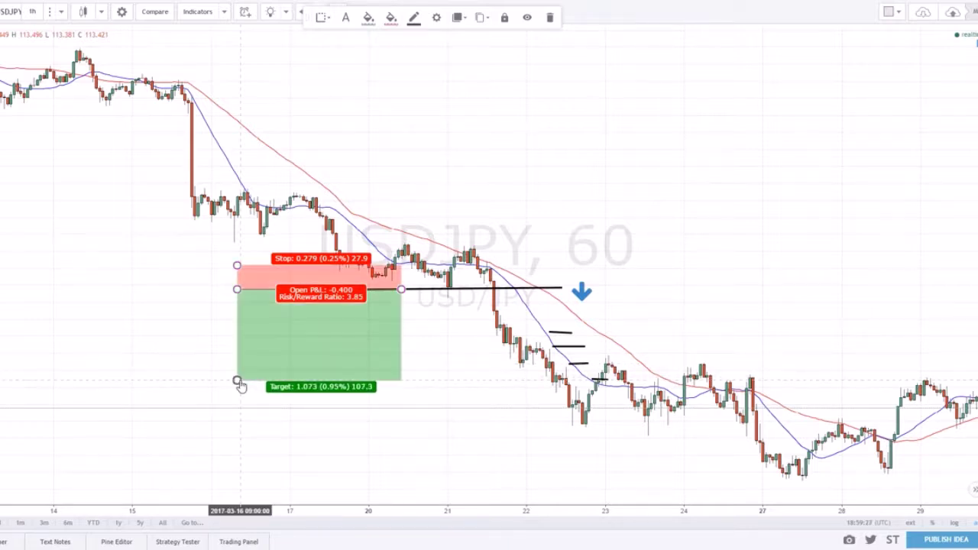
{"action": "left_click", "coordinate": [173, 310]}
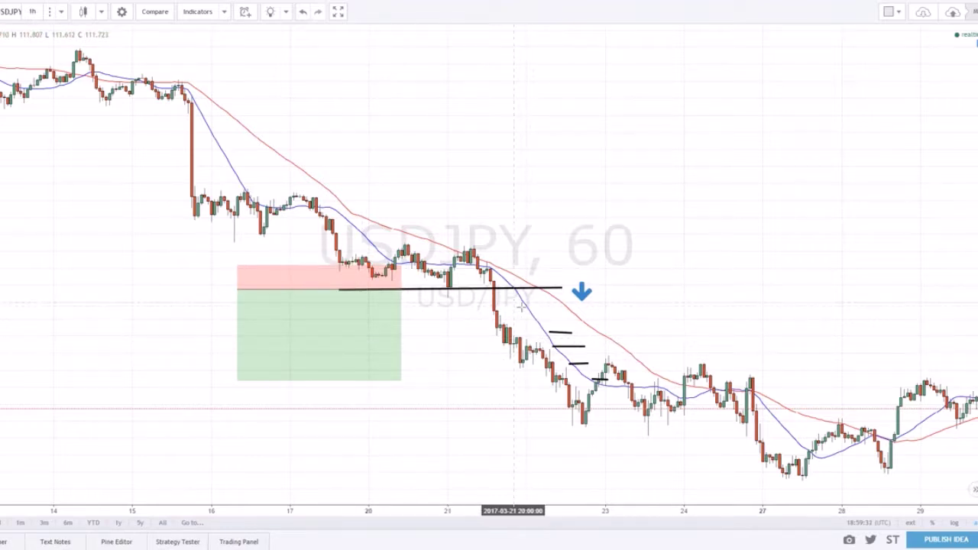
- Delete the hourly chart's drawings: the four short lines, the down arrow, the short position and the black breakdown line
{"action": "left_click", "coordinate": [563, 336]}
{"action": "left_click_drag", "start_coordinate": [563, 336], "coordinate": [581, 370]}
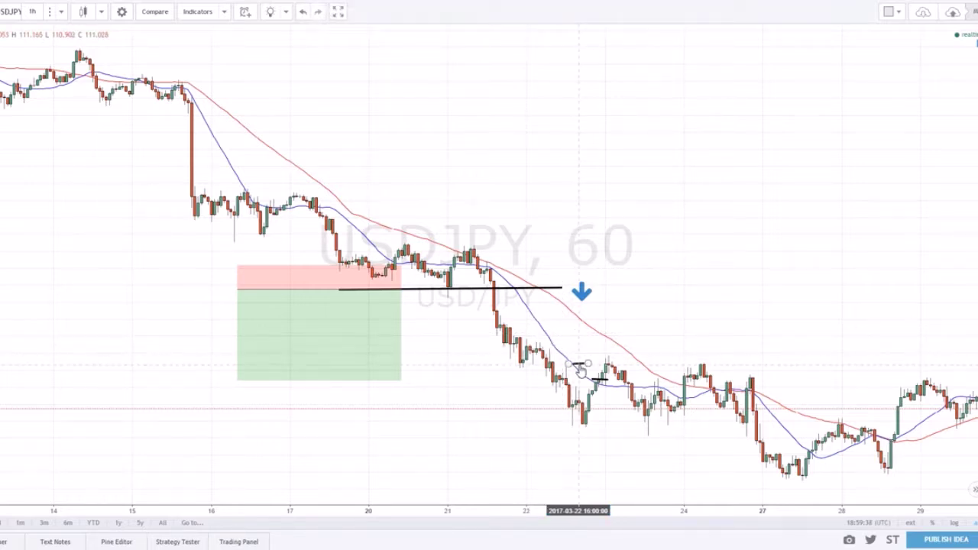
{"action": "left_click", "coordinate": [581, 292]}
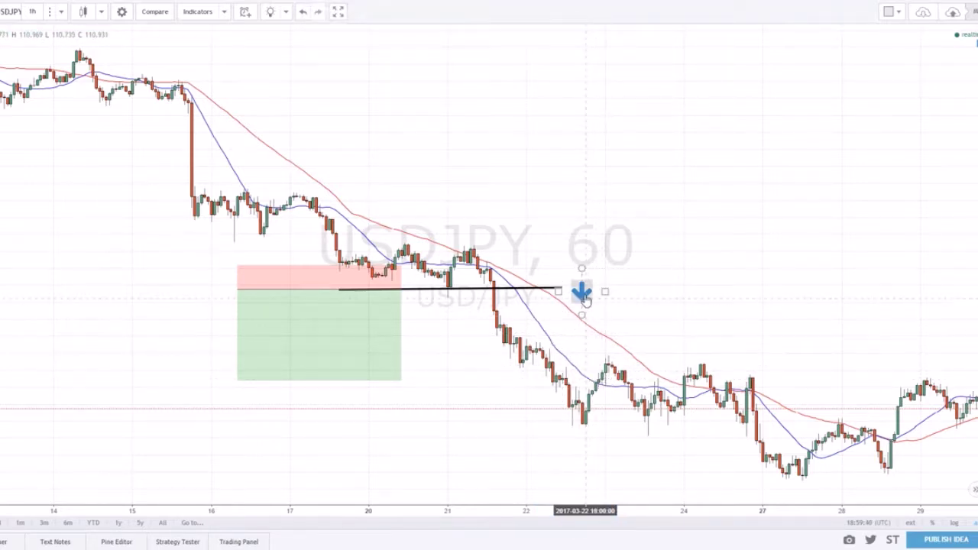
{"action": "key", "text": "Delete"}
{"action": "left_click", "coordinate": [375, 327]}
{"action": "key", "text": "Delete"}
{"action": "scroll", "coordinate": [608, 157], "scroll_direction": "up", "scroll_amount": 3}
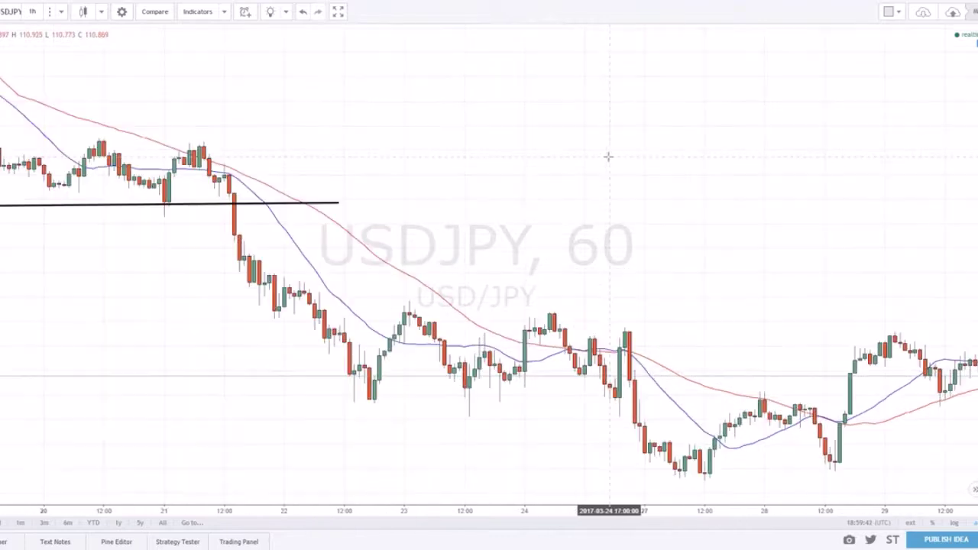
{"action": "scroll", "coordinate": [608, 157], "scroll_direction": "down", "scroll_amount": 3}
{"action": "left_click", "coordinate": [429, 274]}
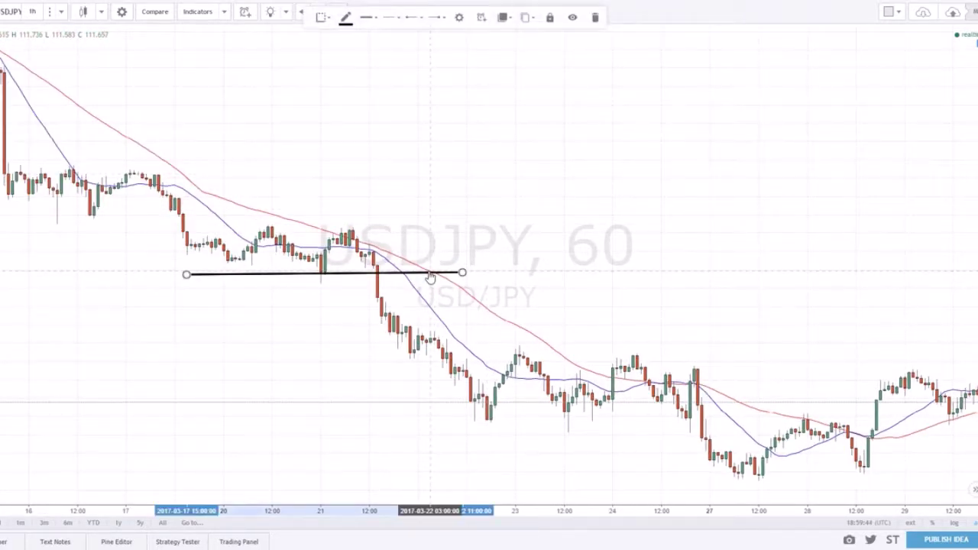
{"action": "key", "text": "Delete"}
- Switch the USDJPY chart back to the daily timeframe
{"action": "scroll", "coordinate": [306, 168], "scroll_direction": "left", "scroll_amount": 5}
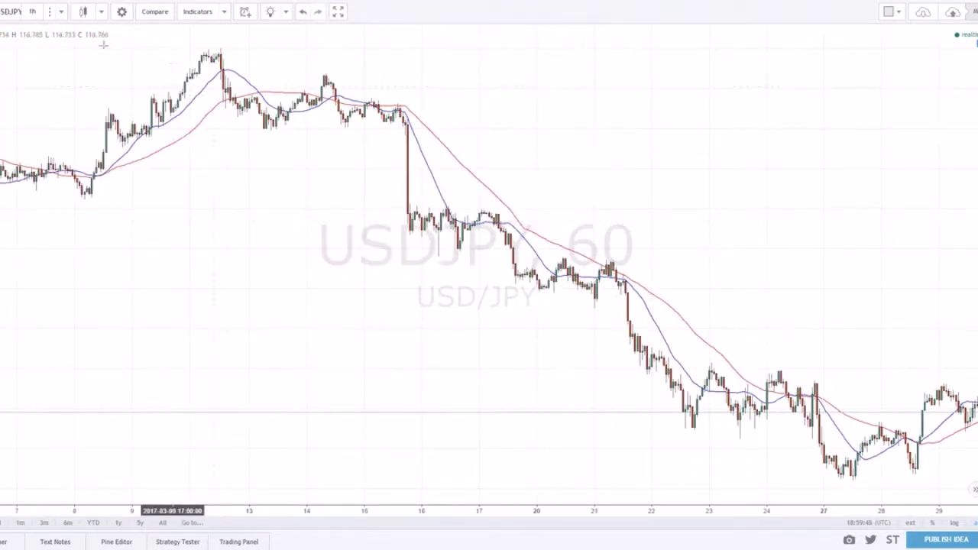
{"action": "left_click", "coordinate": [33, 11]}
{"action": "left_click", "coordinate": [46, 205]}
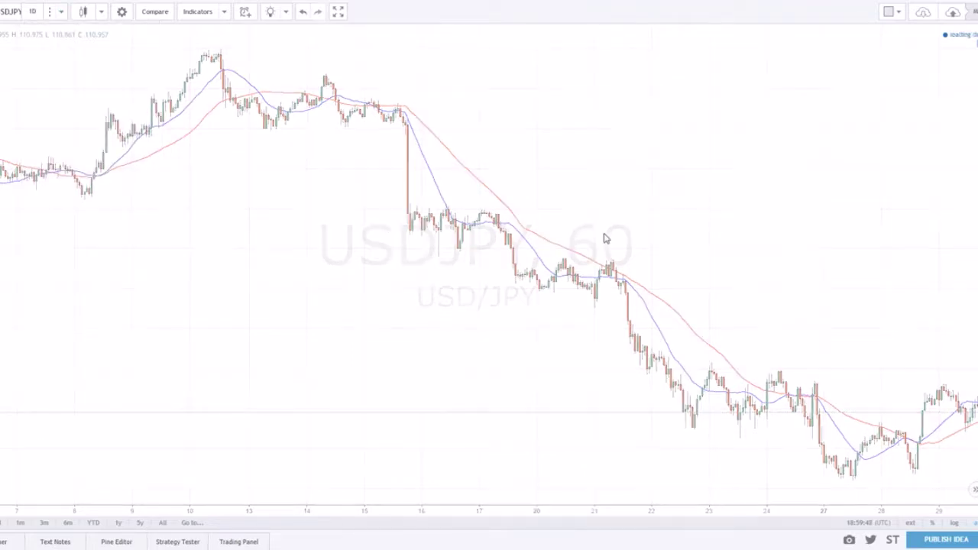
- Draw a horizontal line beneath the March–April 2017 lows on the daily chart, from 2017-02-27 to 2017-05-09
{"action": "scroll", "coordinate": [502, 330], "scroll_direction": "right", "scroll_amount": 10}
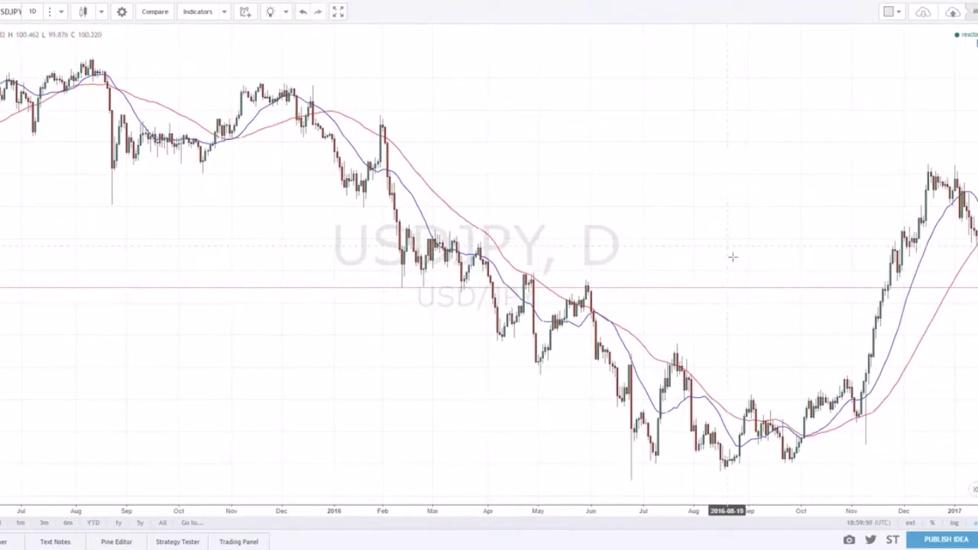
{"action": "scroll", "coordinate": [532, 263], "scroll_direction": "up", "scroll_amount": 2}
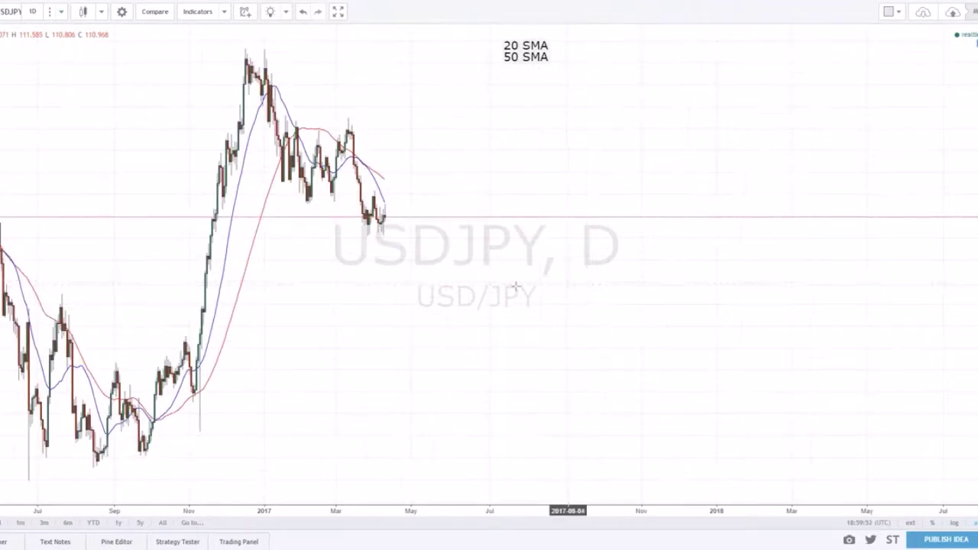
{"action": "scroll", "coordinate": [464, 229], "scroll_direction": "up", "scroll_amount": 2}
{"action": "scroll", "coordinate": [628, 255], "scroll_direction": "left", "scroll_amount": 5}
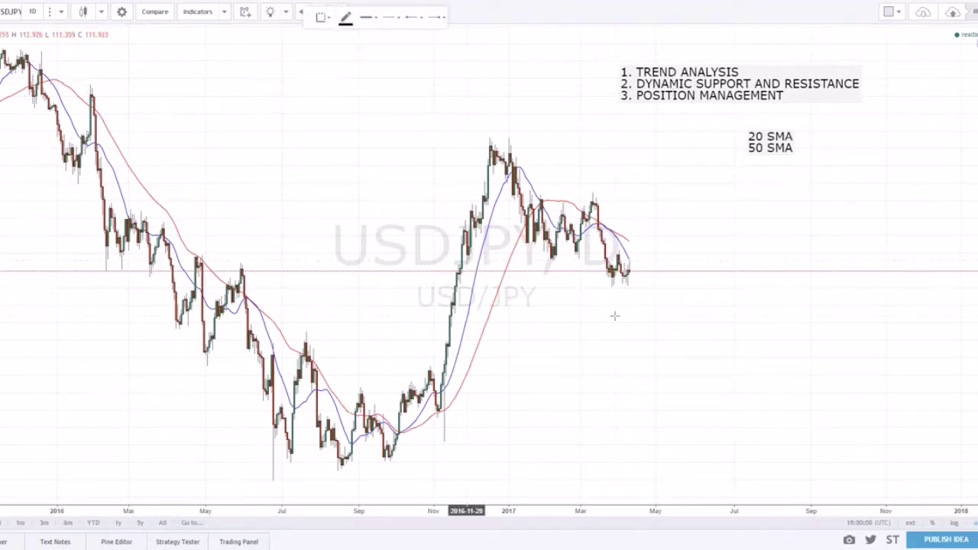
{"action": "left_click_drag", "start_coordinate": [665, 283], "coordinate": [576, 283]}
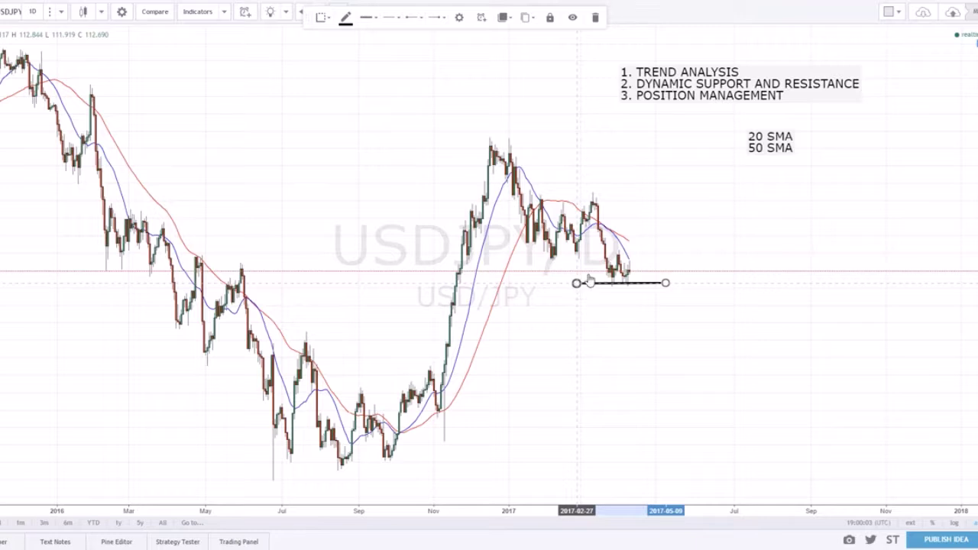
{"action": "left_click", "coordinate": [724, 195]}
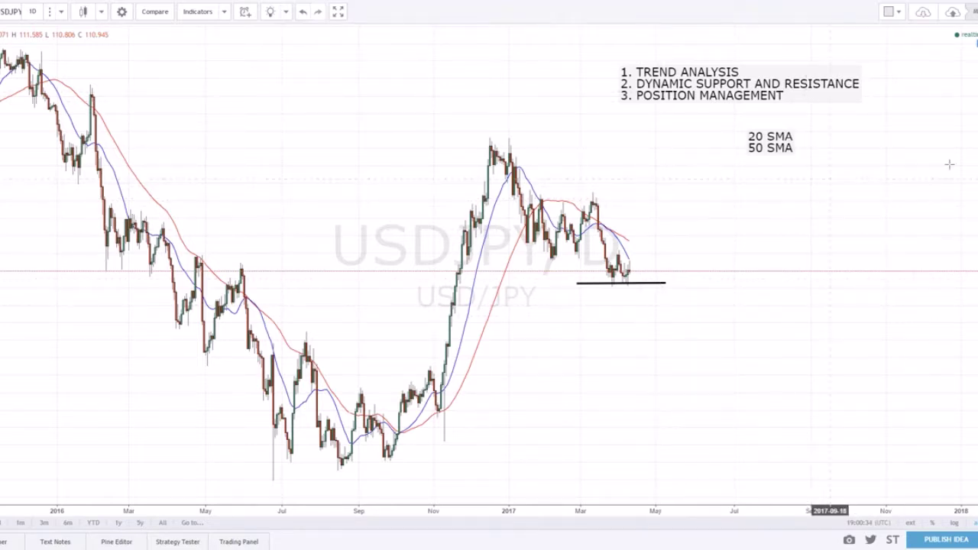
- Delete the horizontal line beneath the March–April 2017 lows
{"action": "left_click", "coordinate": [663, 285]}
{"action": "left_click", "coordinate": [661, 288]}
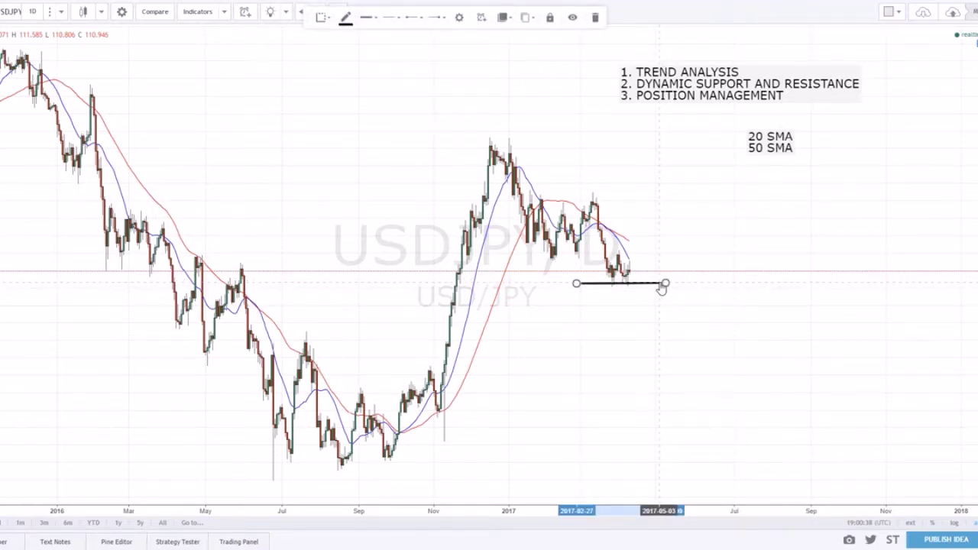
{"action": "key", "text": "Delete"}
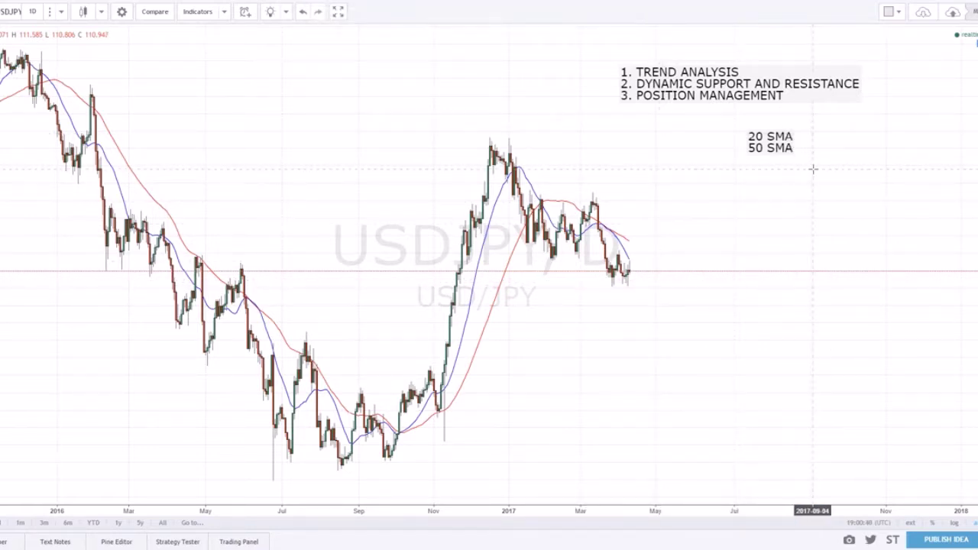